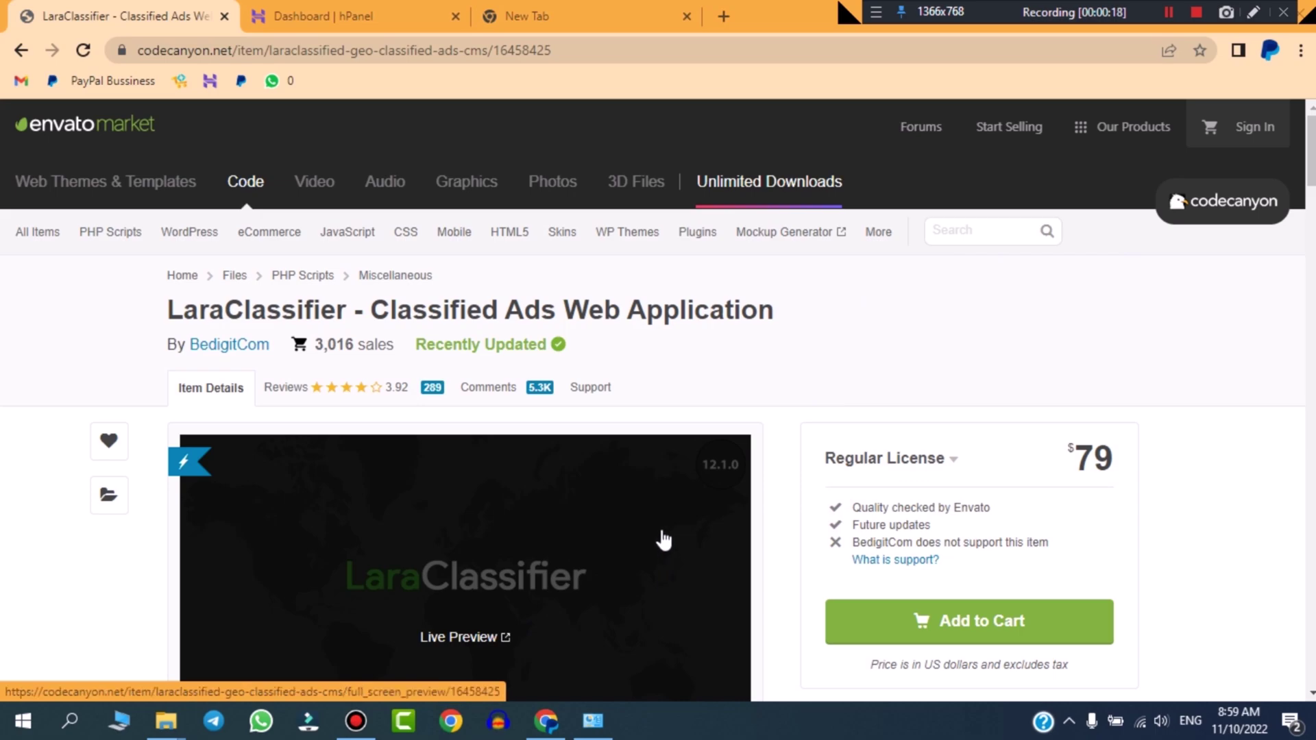
scroll(658, 520, down, 1)
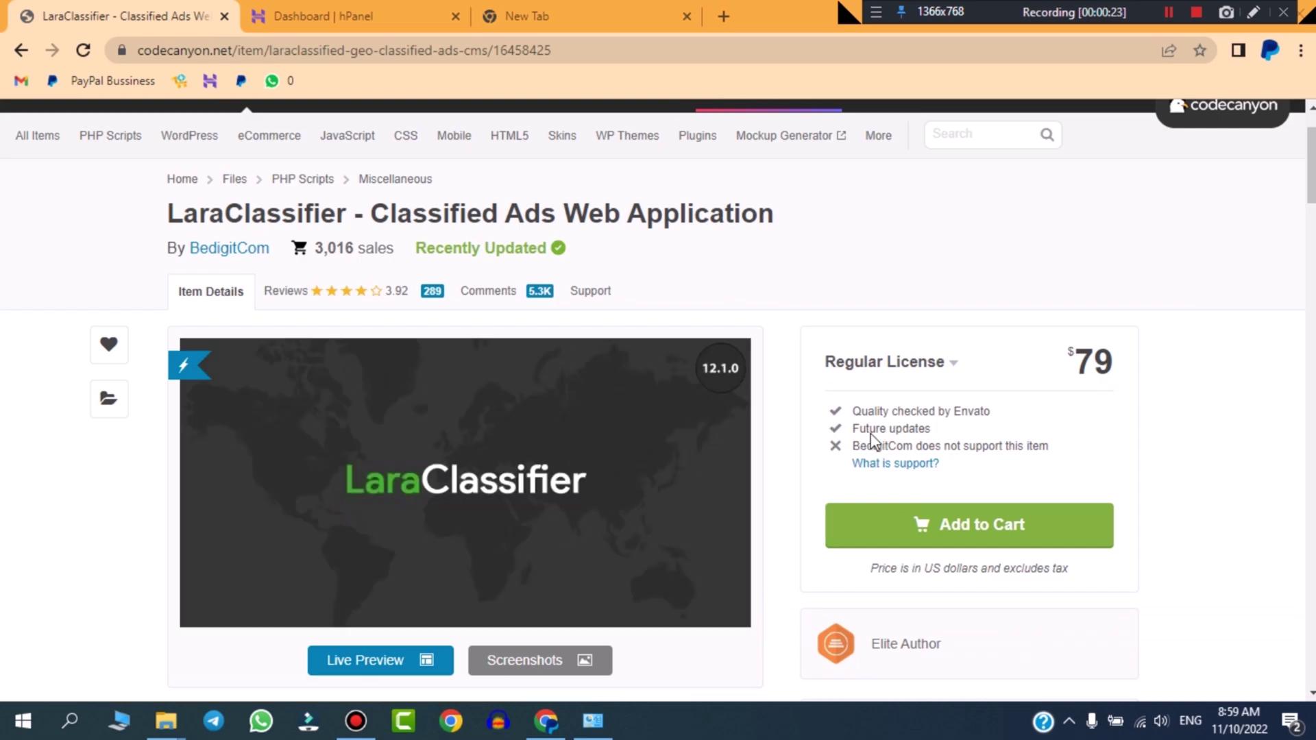
scroll(788, 491, down, 1)
scroll(776, 505, up, 2)
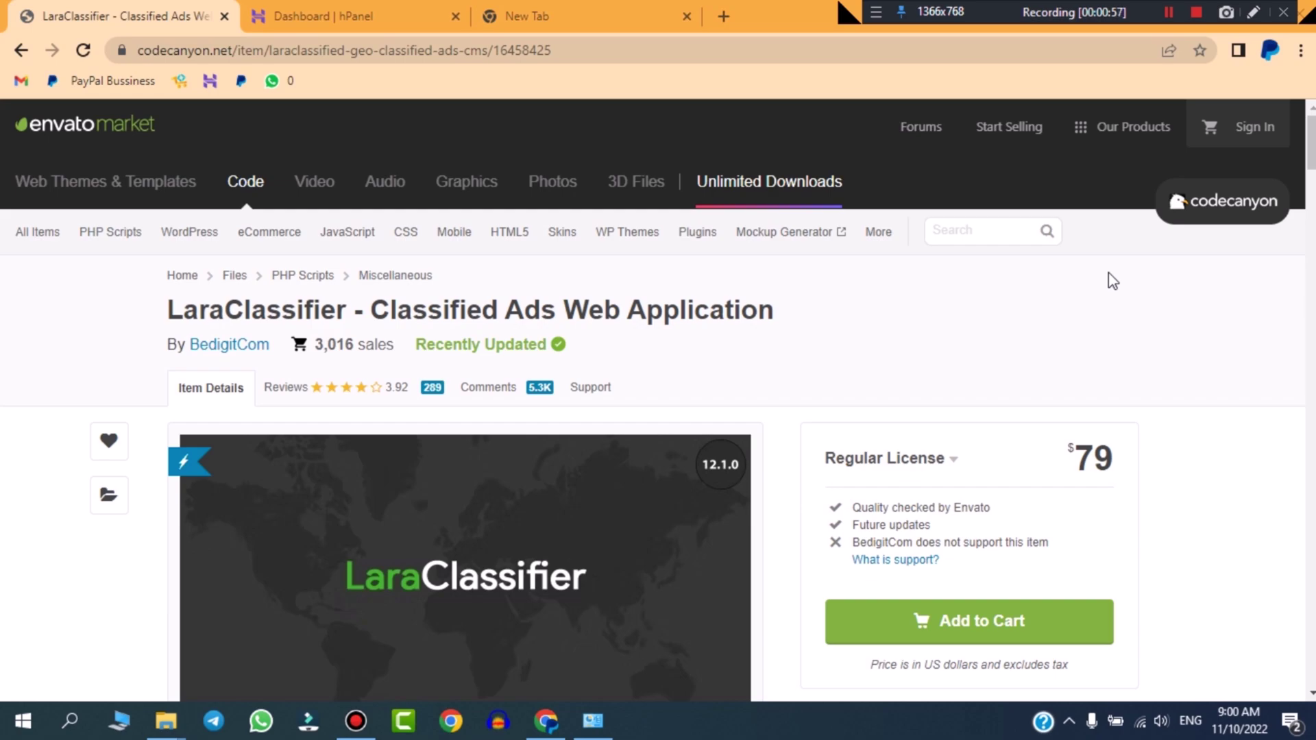
Upload the 89.76 MB LaraClassifier CodeCanyon zip from the Desktop into public_html.
click(386, 15)
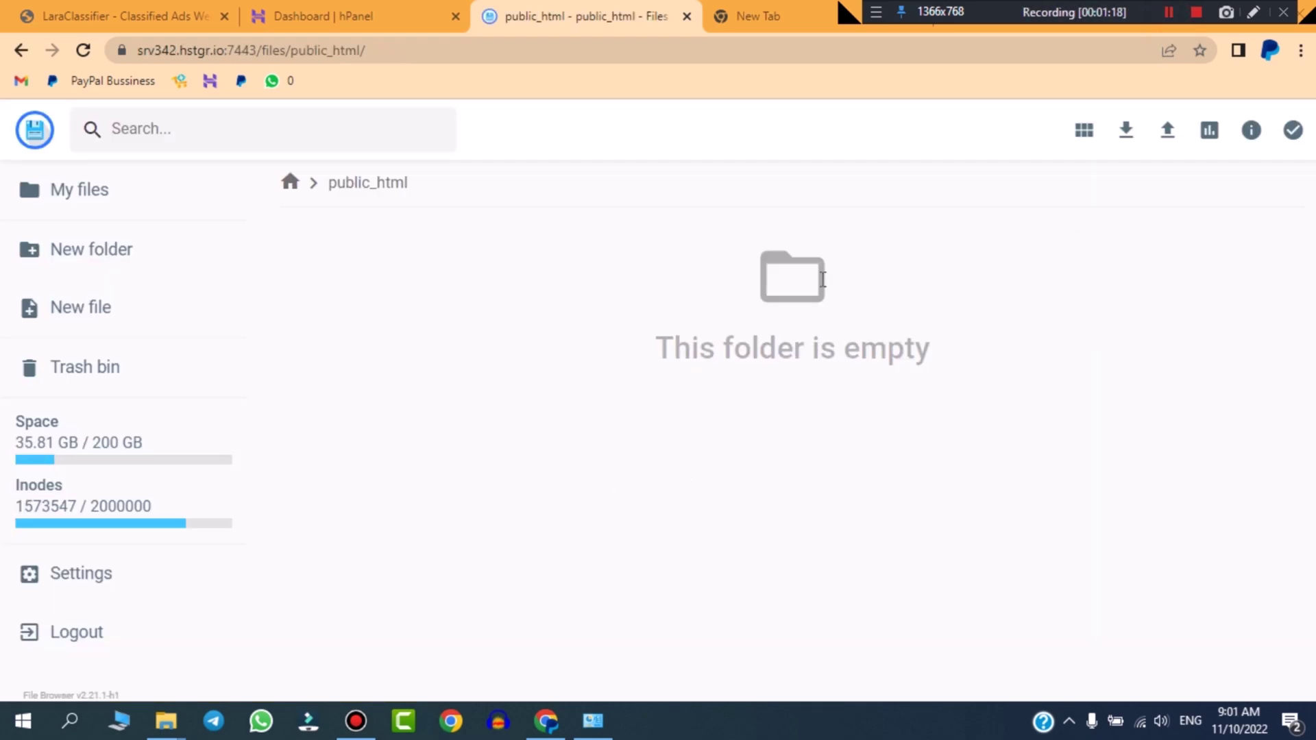
click(1167, 135)
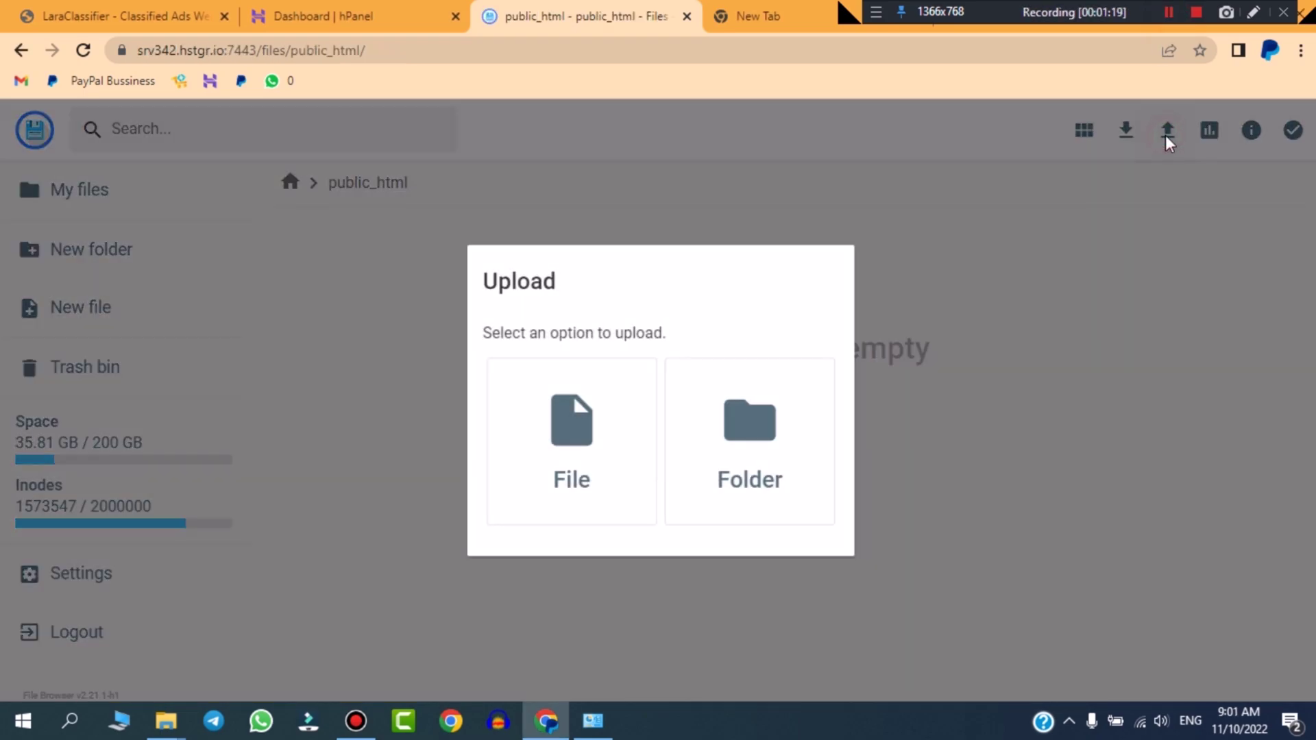
click(635, 420)
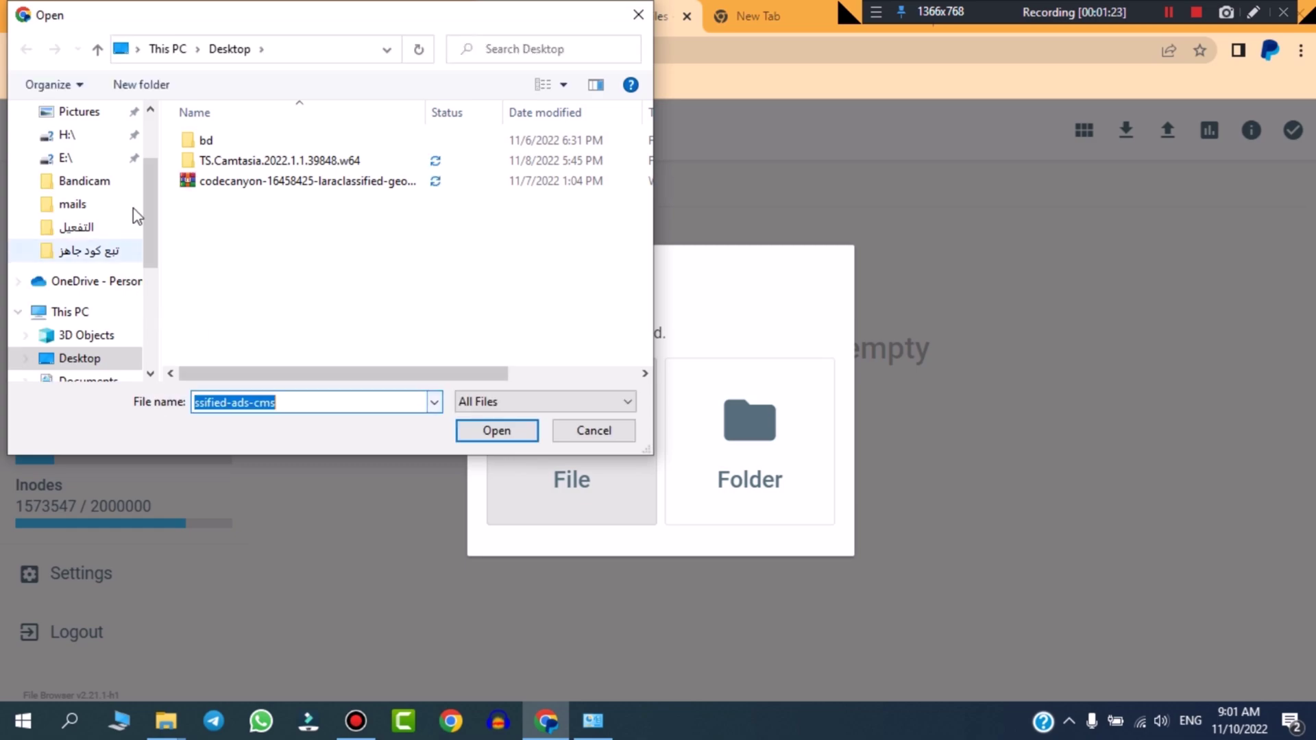
click(197, 181)
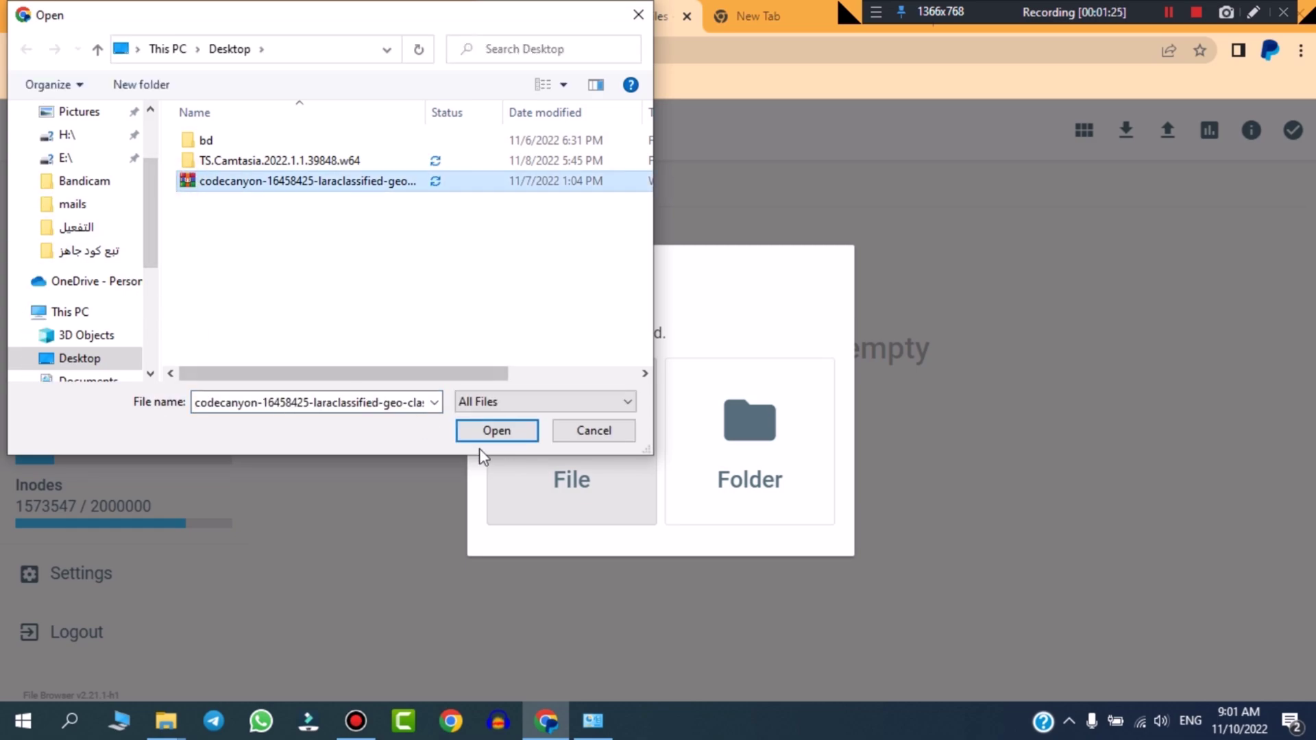
click(496, 431)
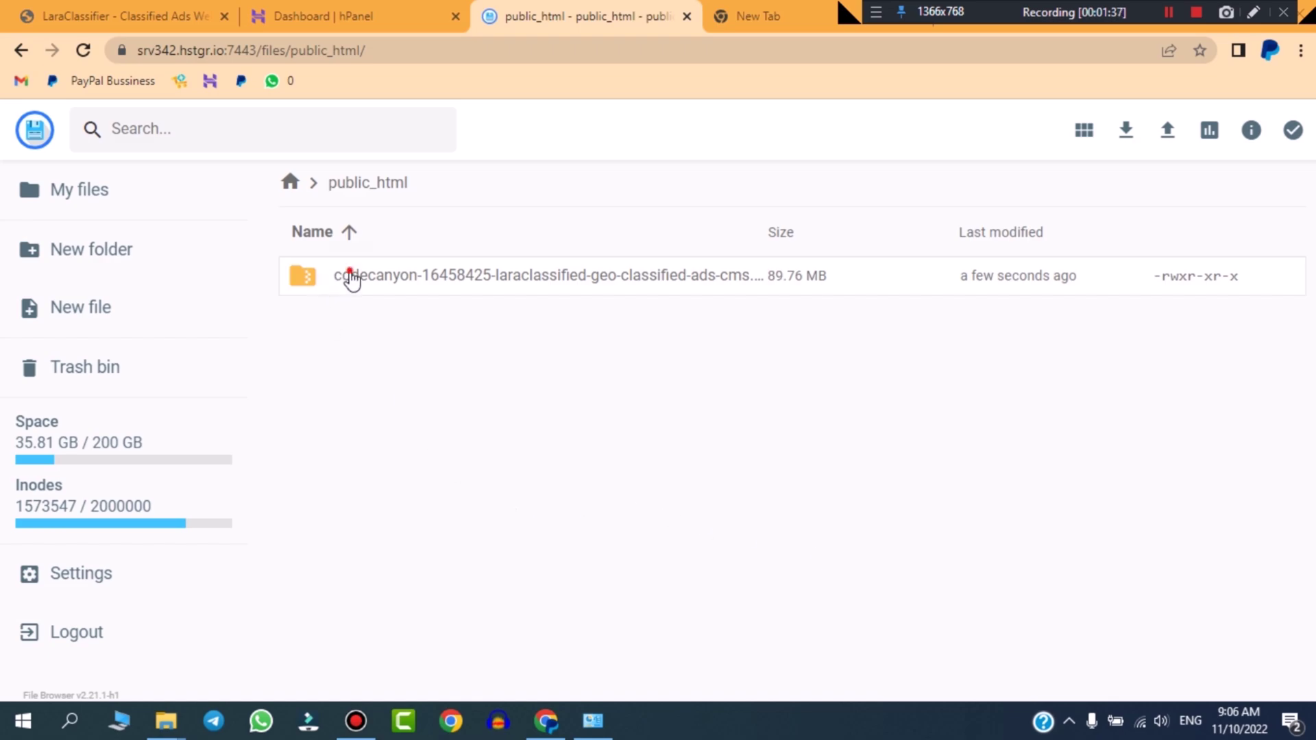
Extract the LaraClassifier zip into a 'lara' folder and open that folder.
click(349, 278)
right_click(351, 279)
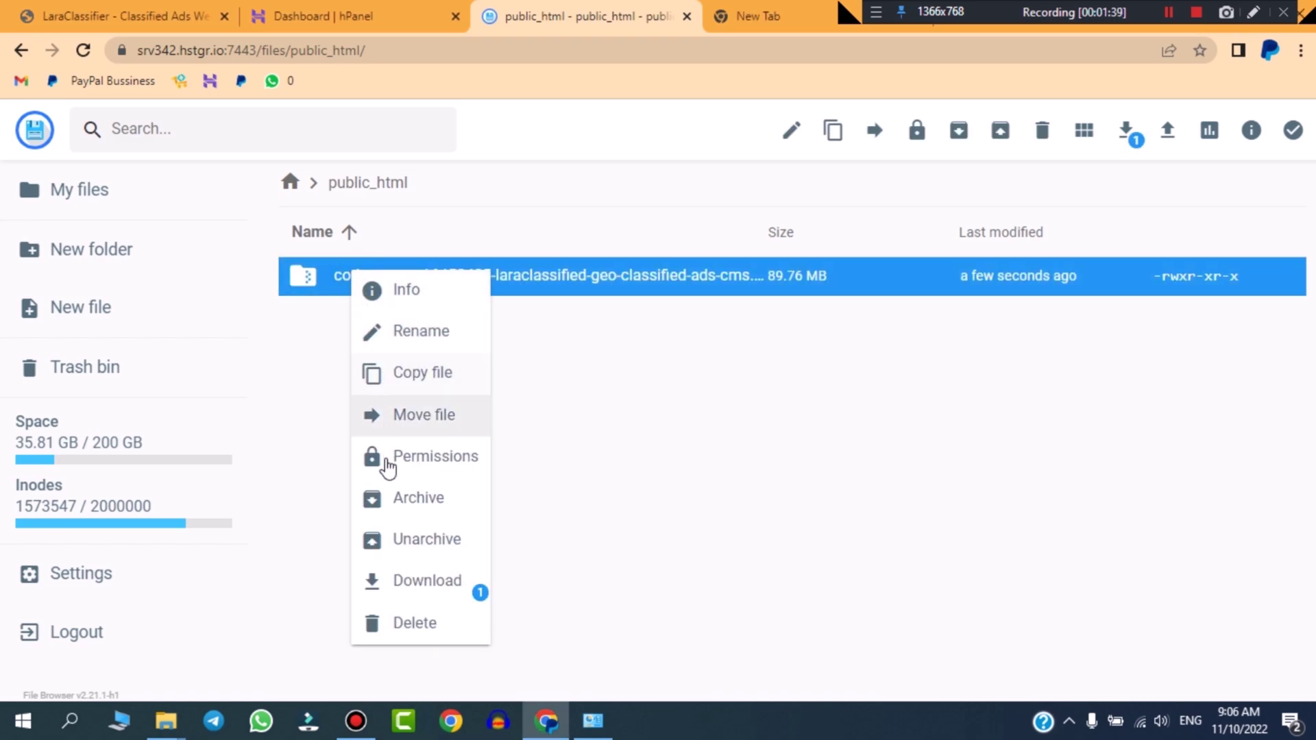
click(399, 545)
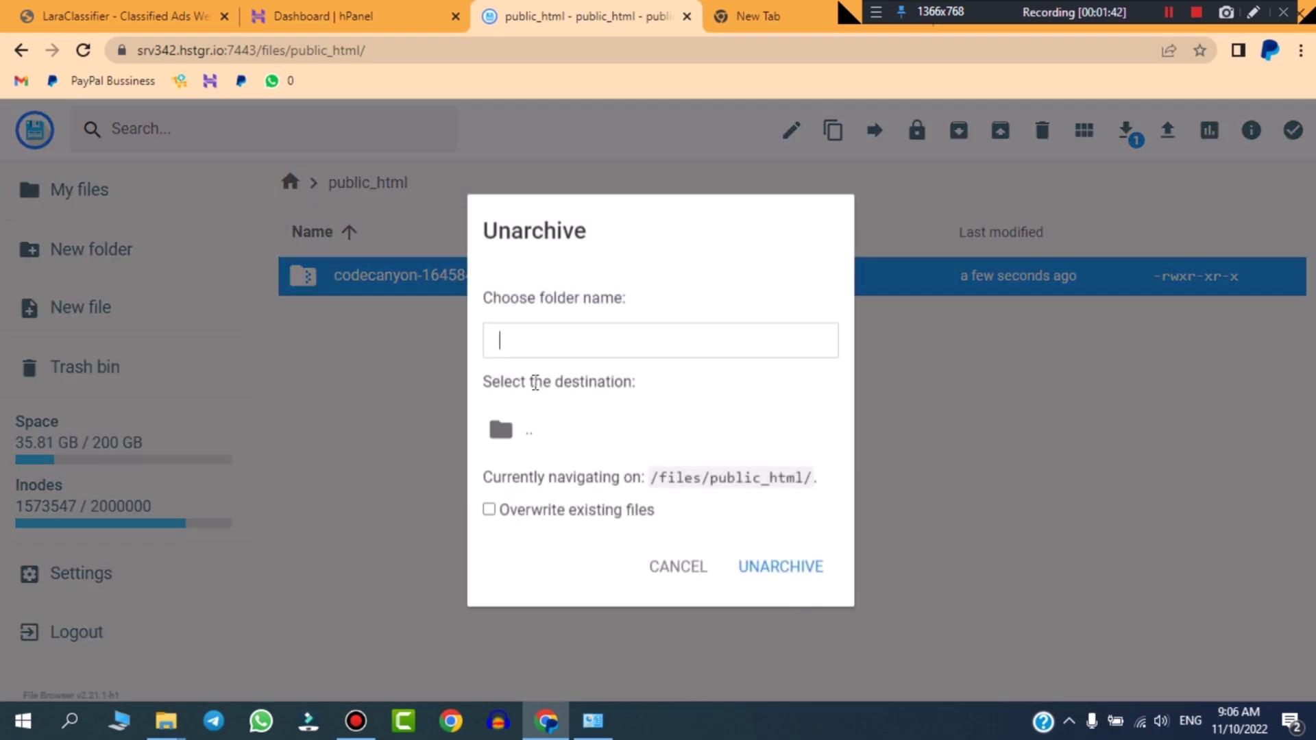
text(lara)
click(761, 571)
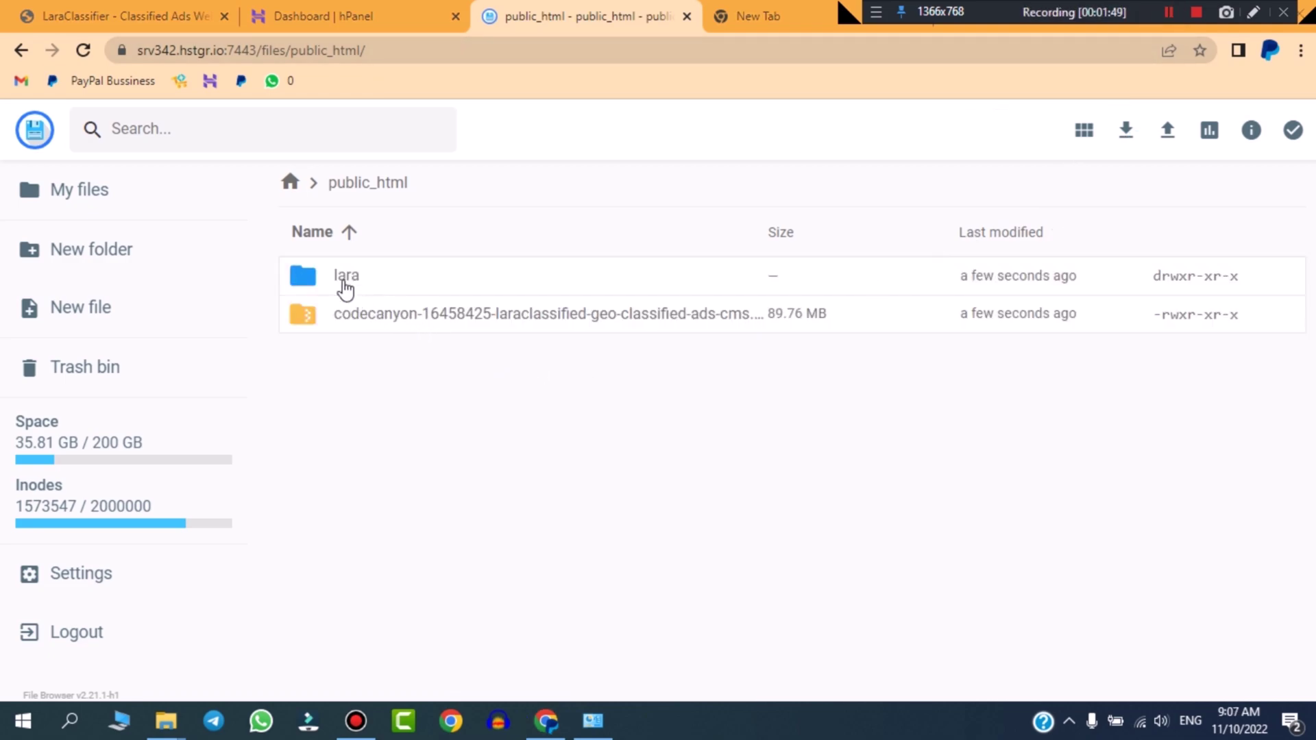
double_click(345, 282)
Move everything in lara up into public_html and delete the empty lara folder.
click(404, 574)
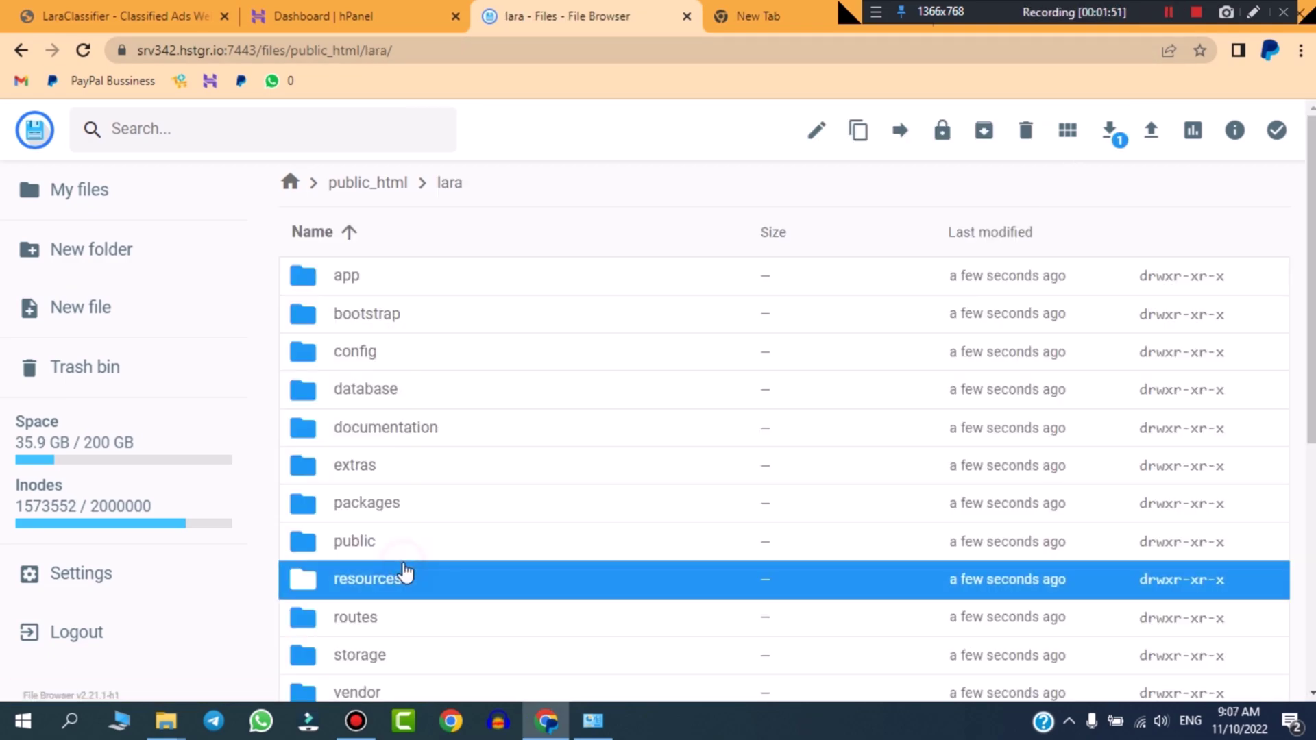
key(ctrl+a)
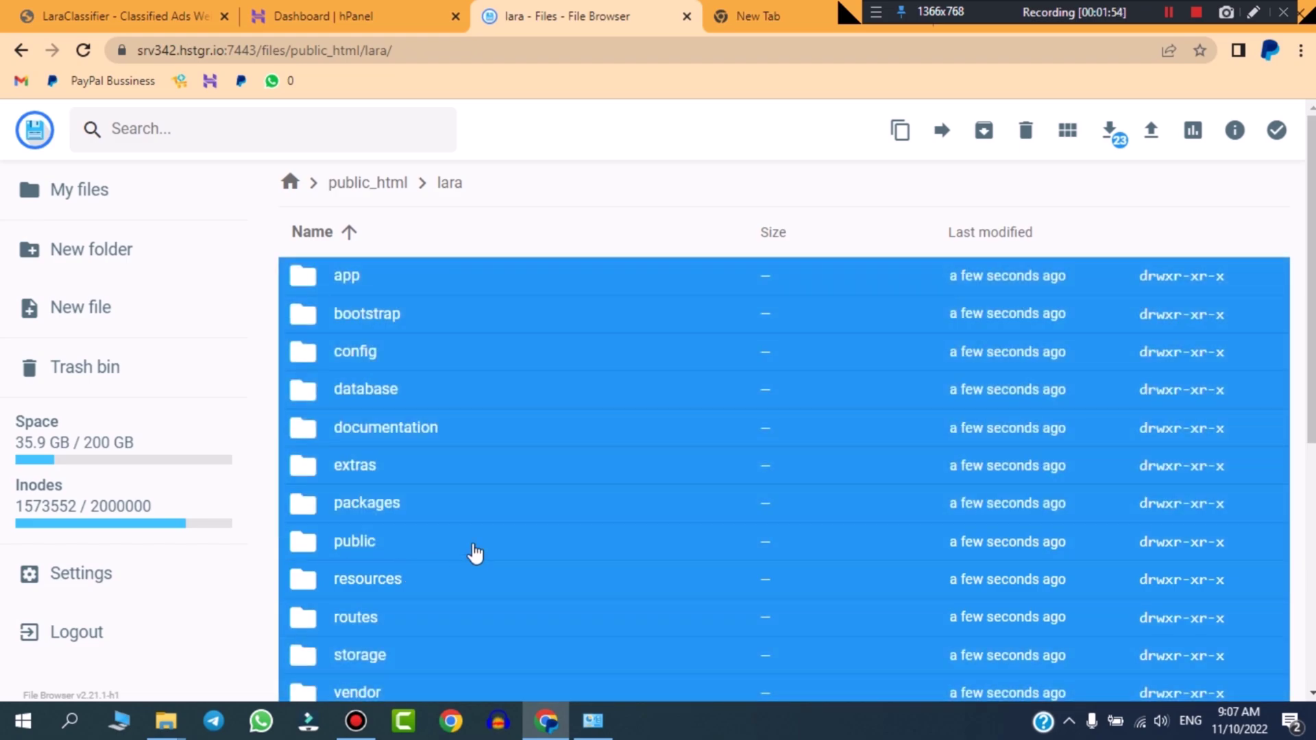
click(939, 134)
click(560, 238)
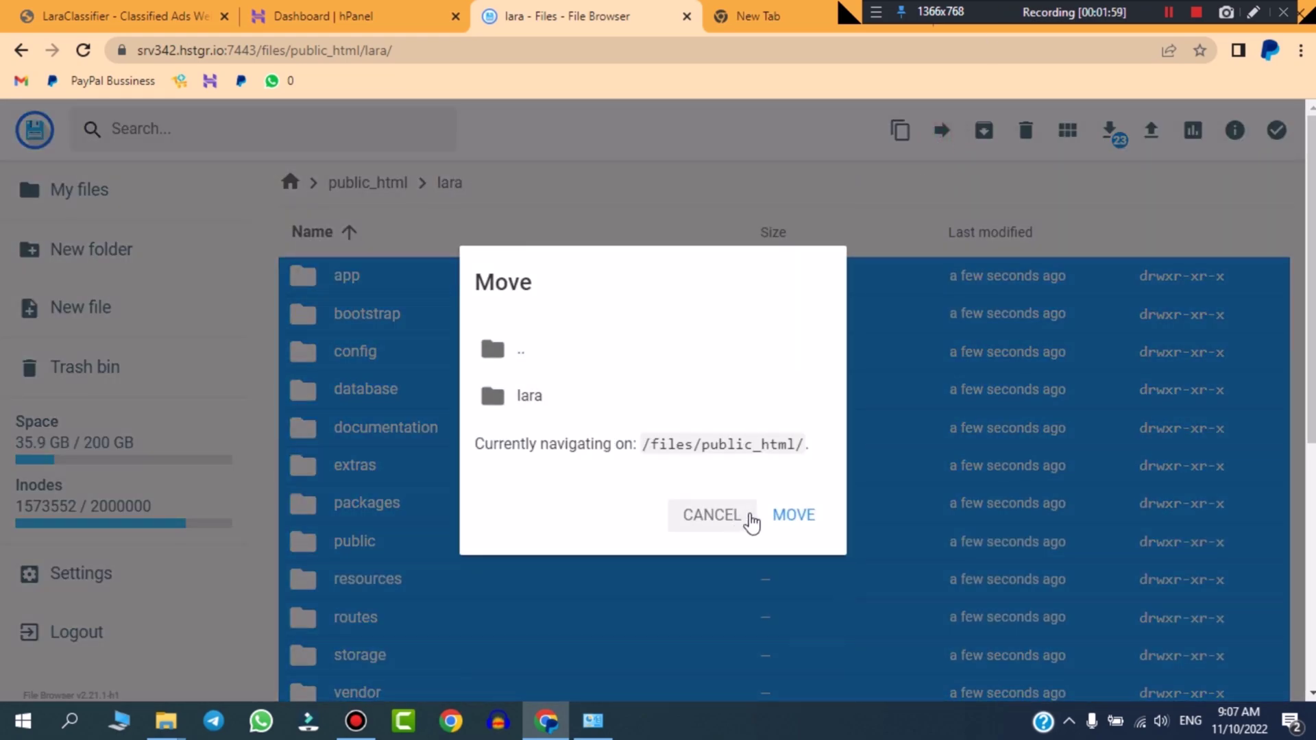
click(792, 517)
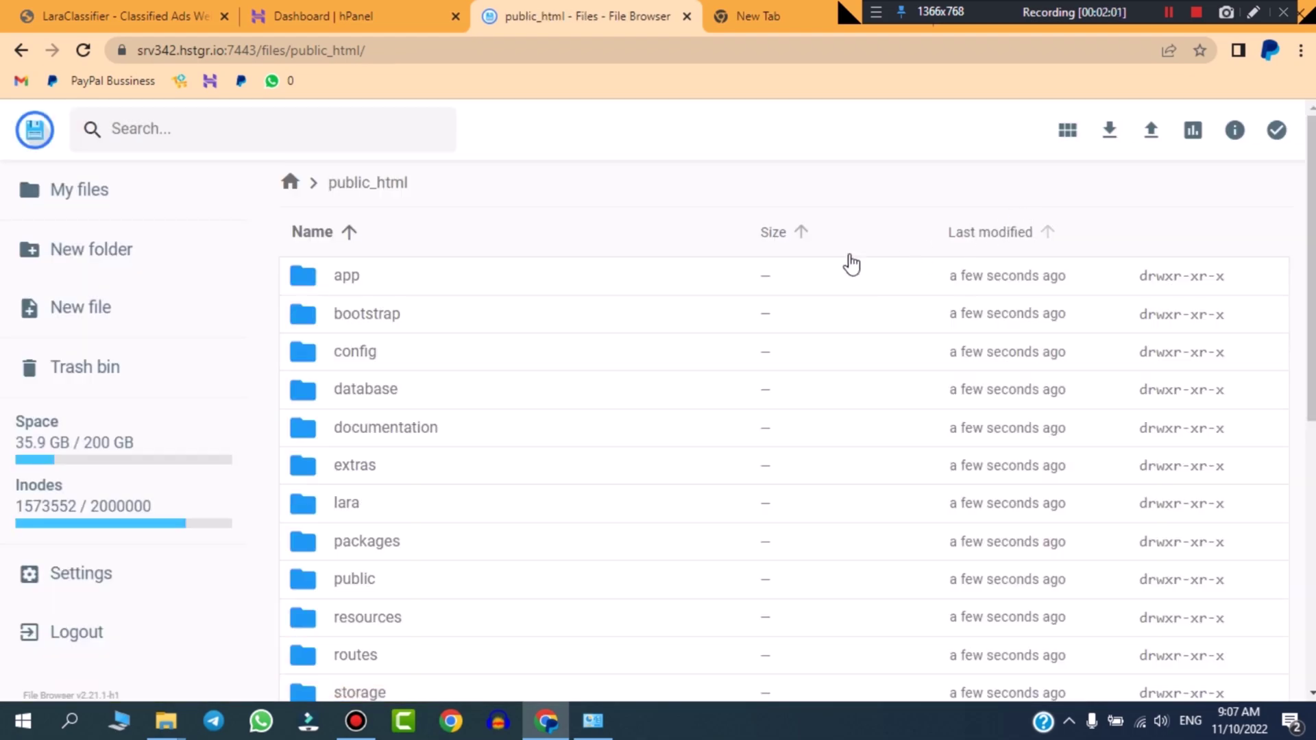
click(343, 508)
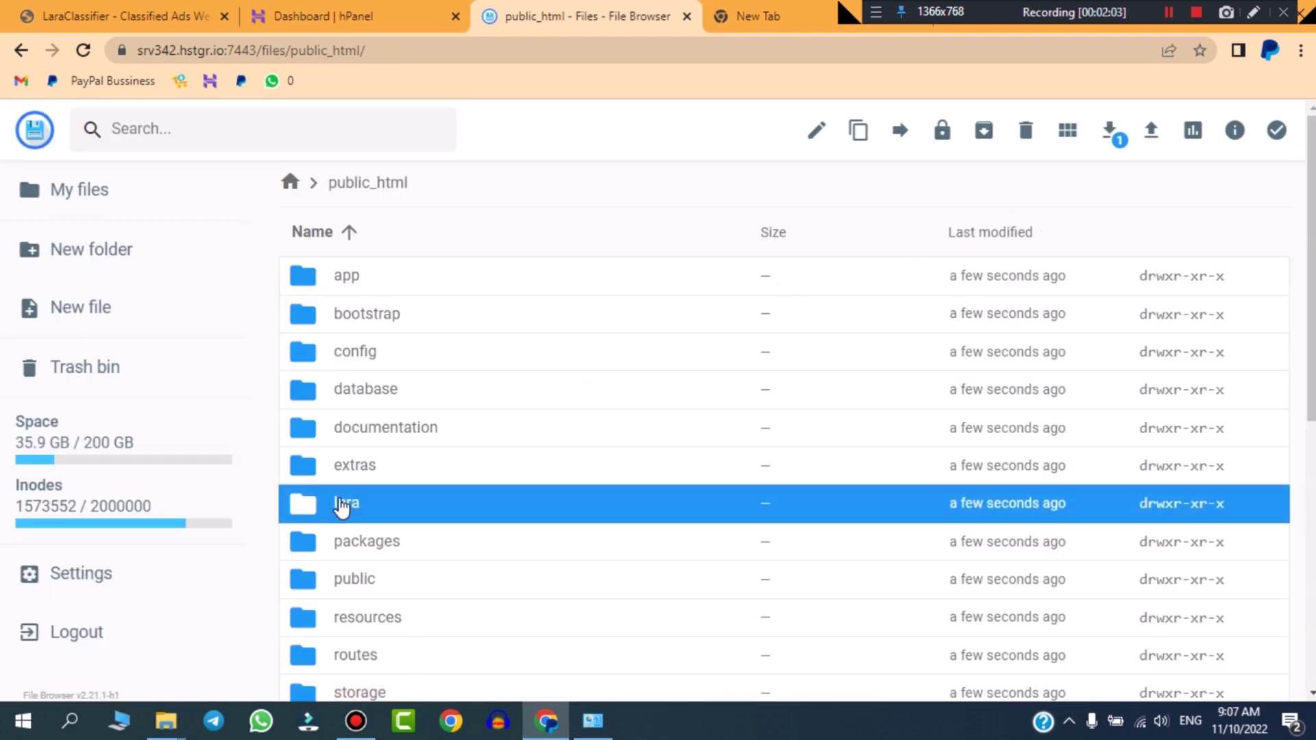
key(Delete)
click(809, 440)
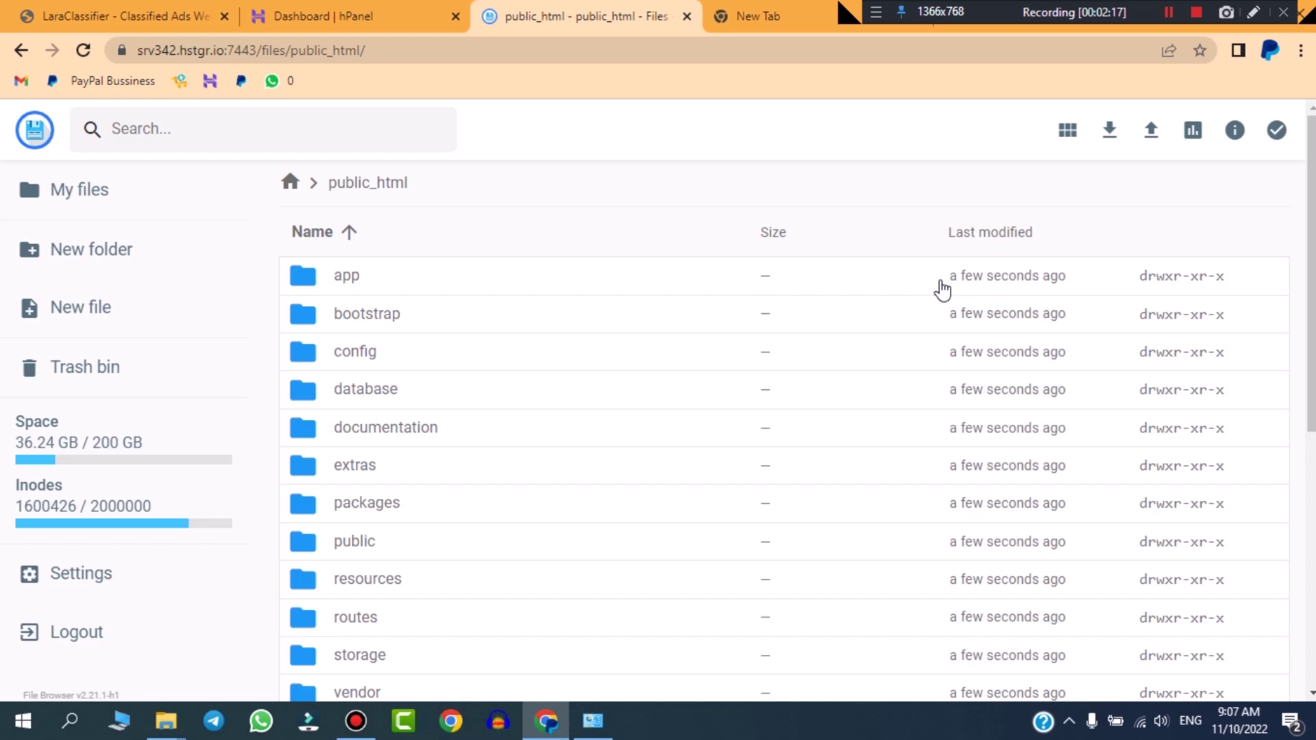
Go to MySQL Databases in hPanel and enter the database name lraclassified.
click(340, 16)
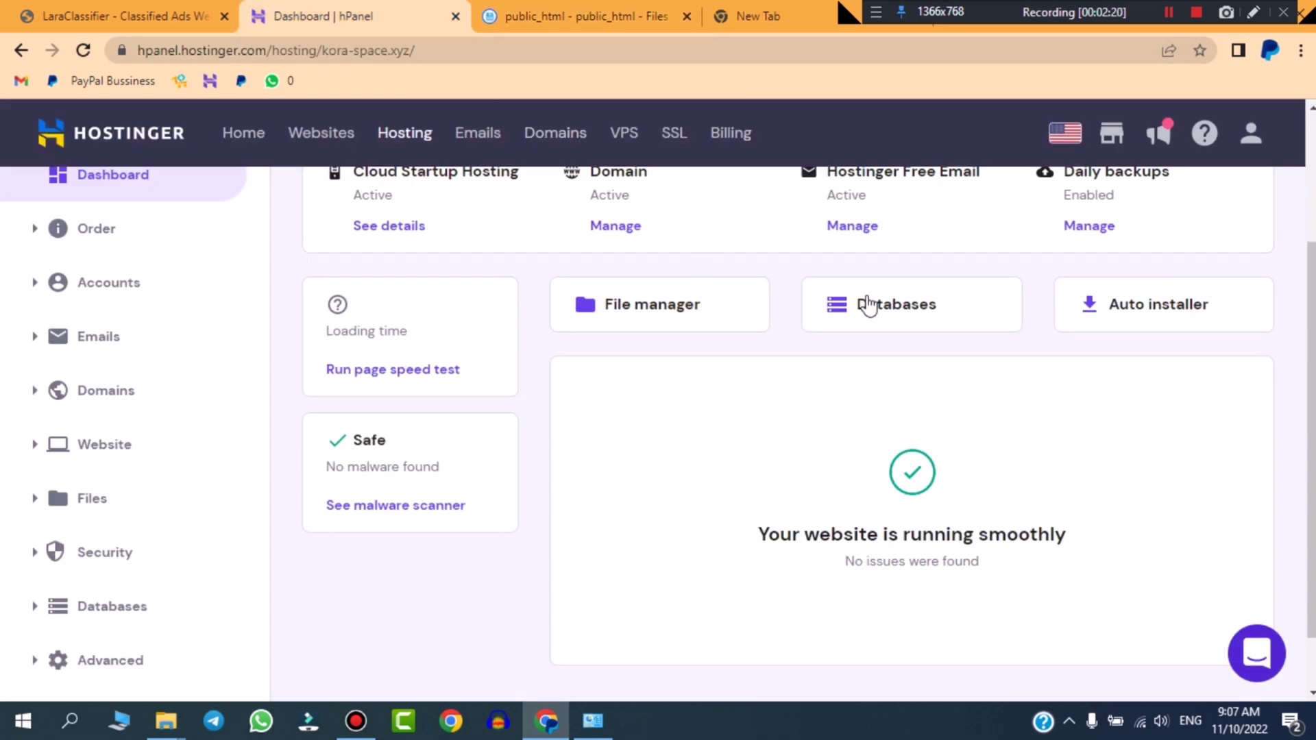
click(890, 319)
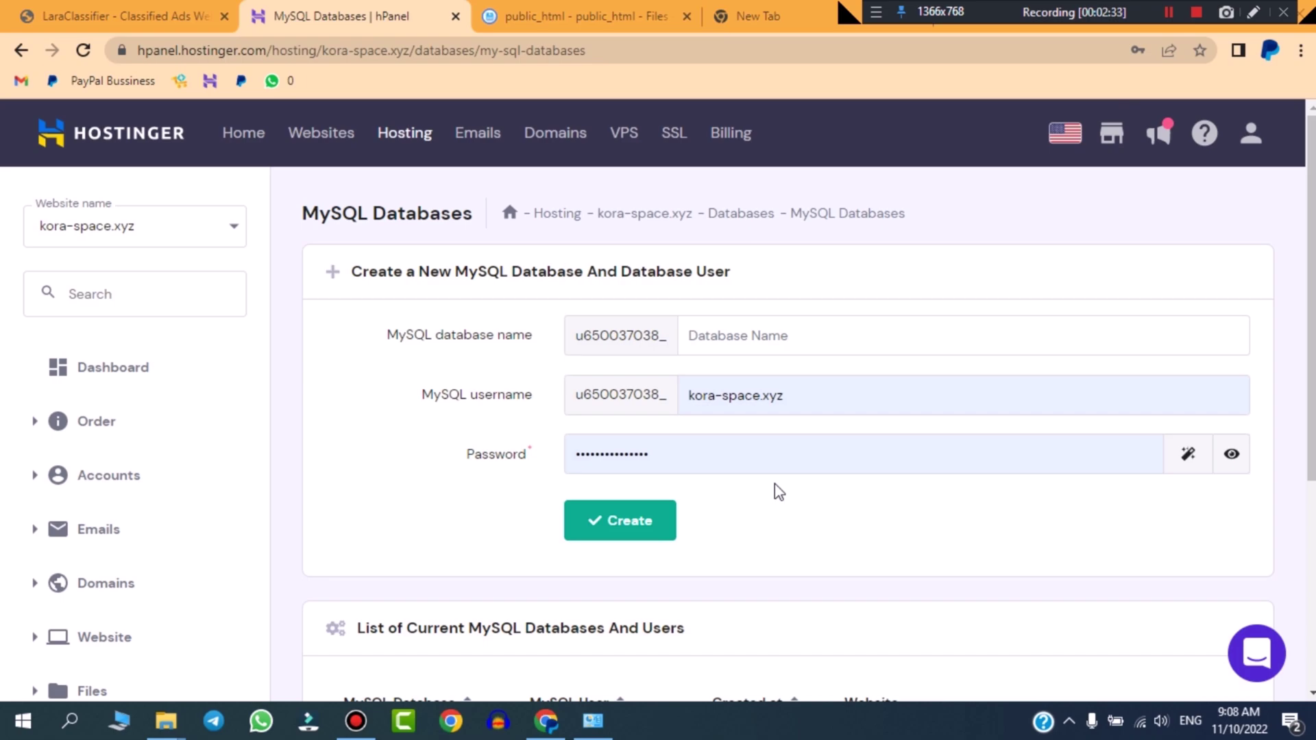
click(782, 335)
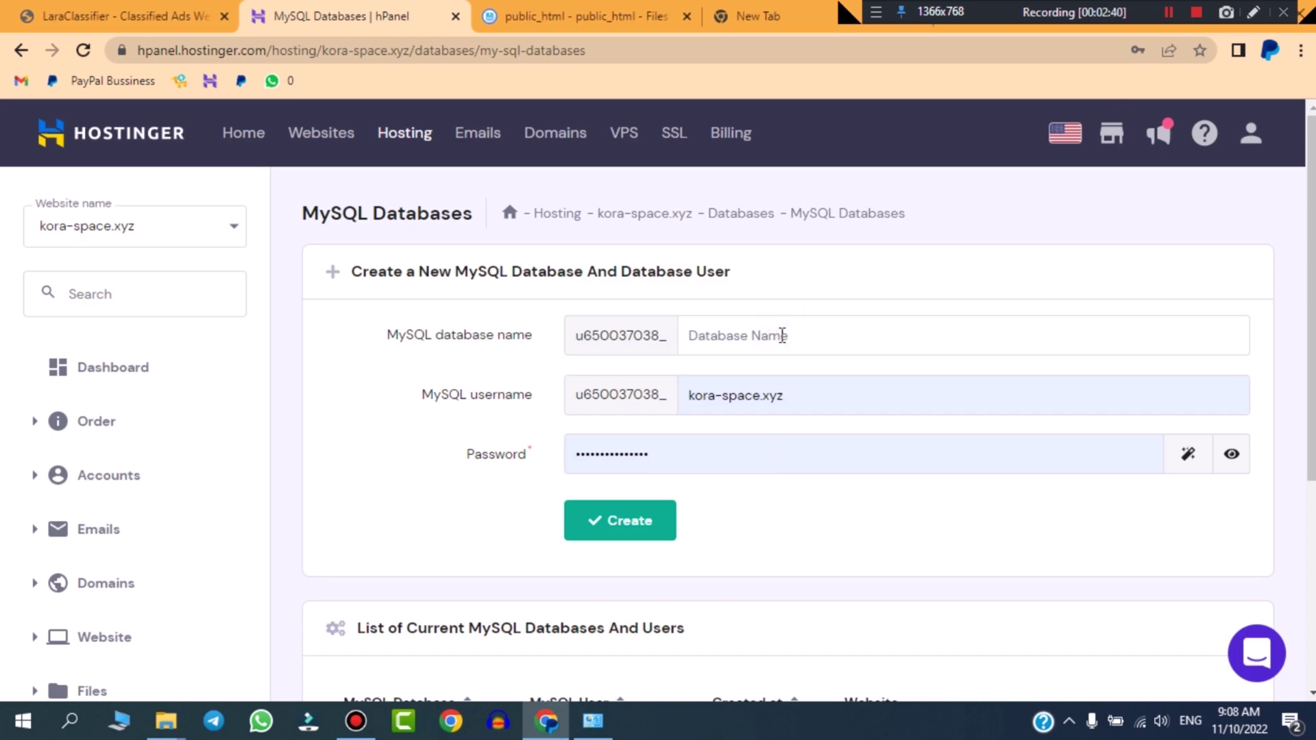
text(lraclassi)
text(fied)
key(ctrl+a)
key(ctrl+c)
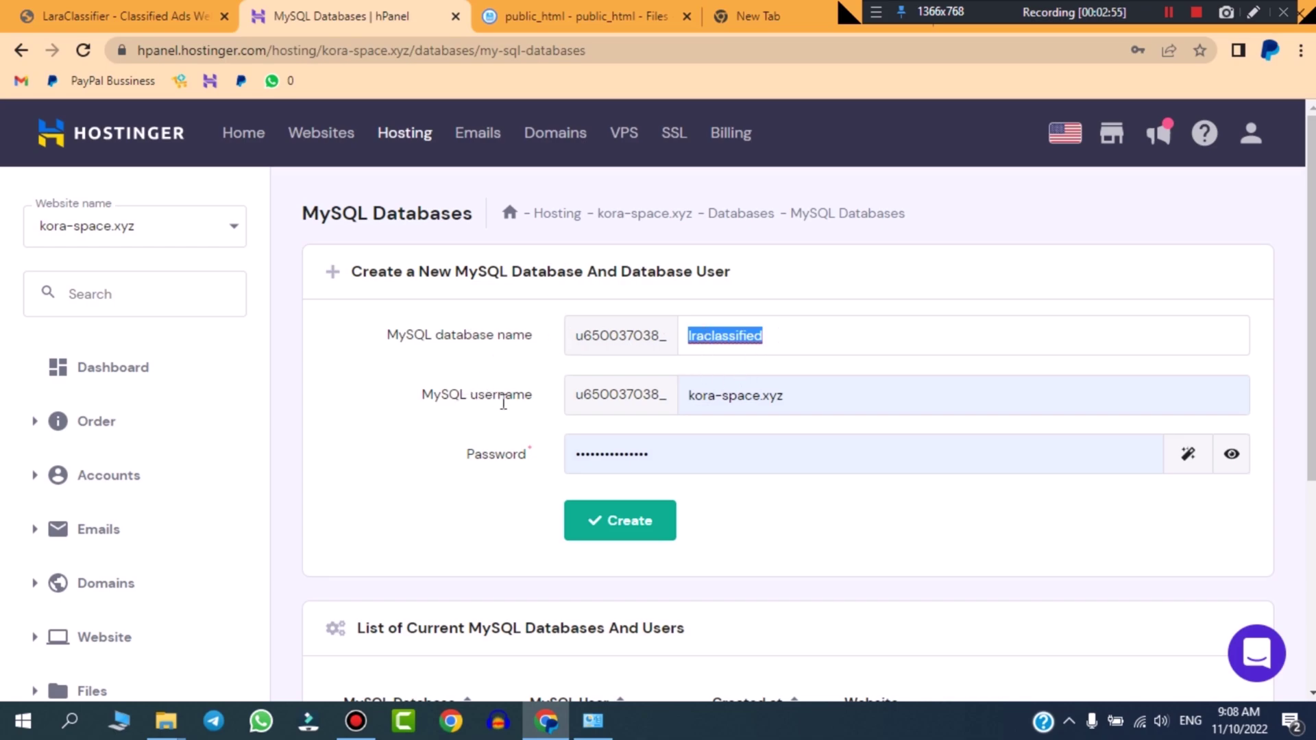
Use the same name as username, generate and copy a password, and create the database.
double_click(702, 395)
key(ctrl+a)
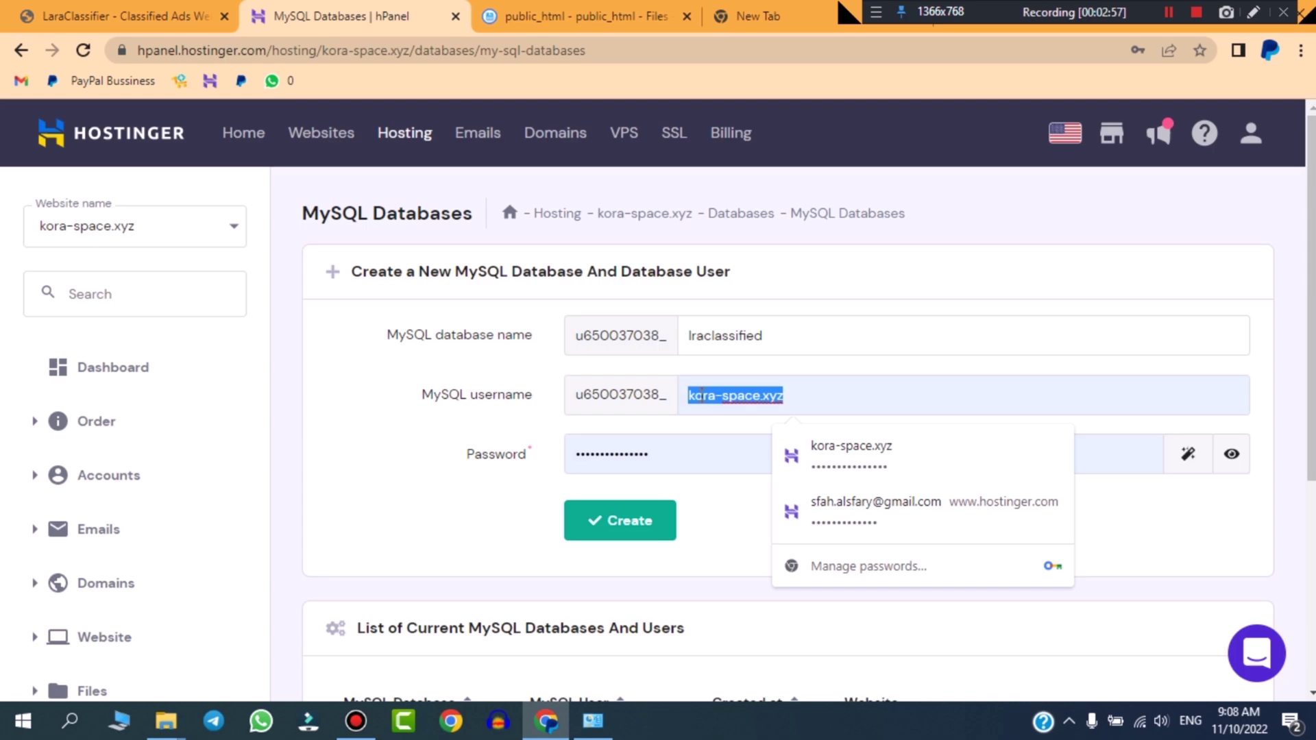
key(ctrl+v)
click(1206, 457)
triple_click(722, 466)
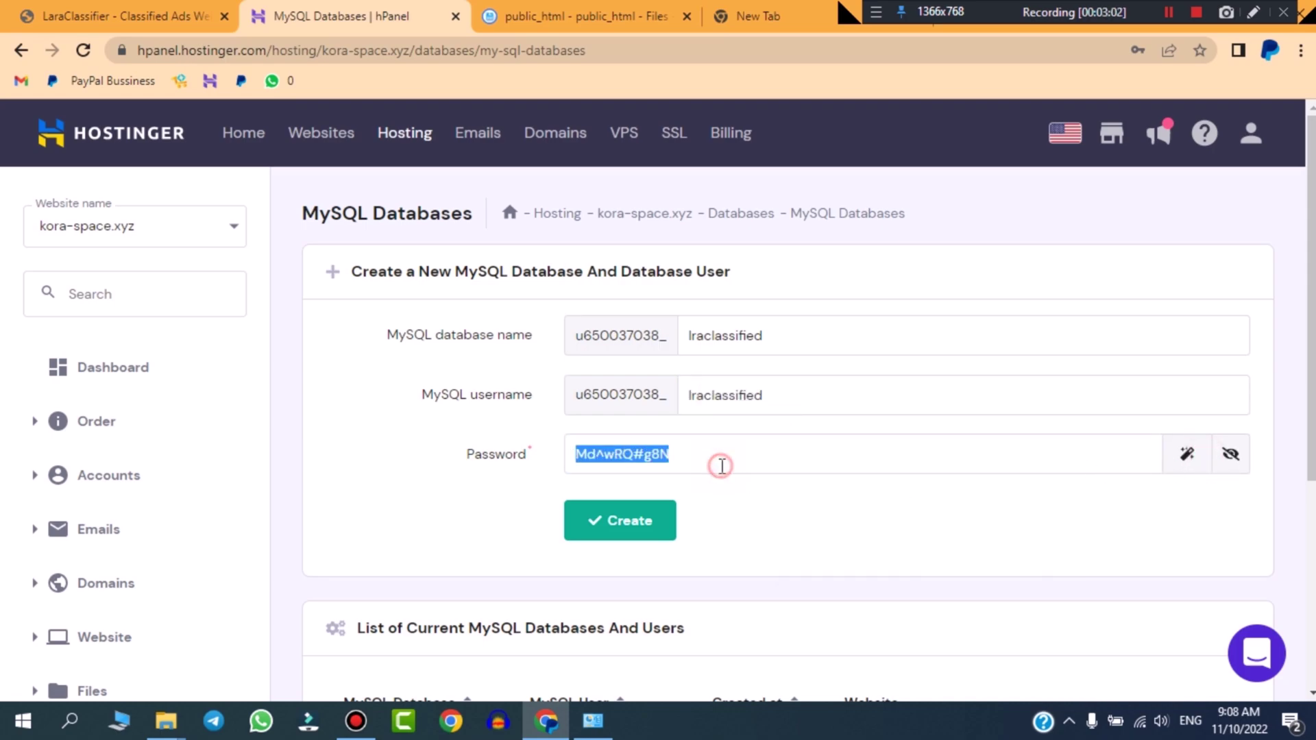
right_click(612, 464)
click(658, 227)
click(611, 527)
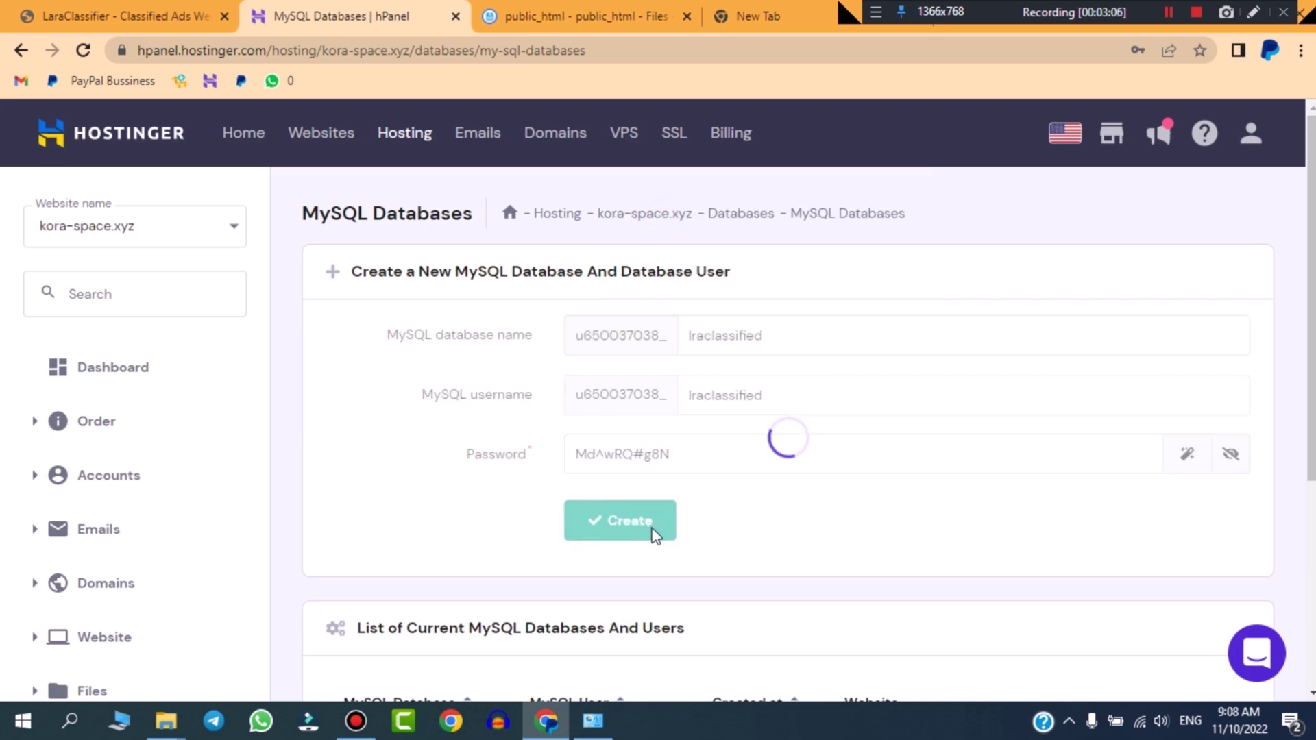
scroll(655, 534, down, 3)
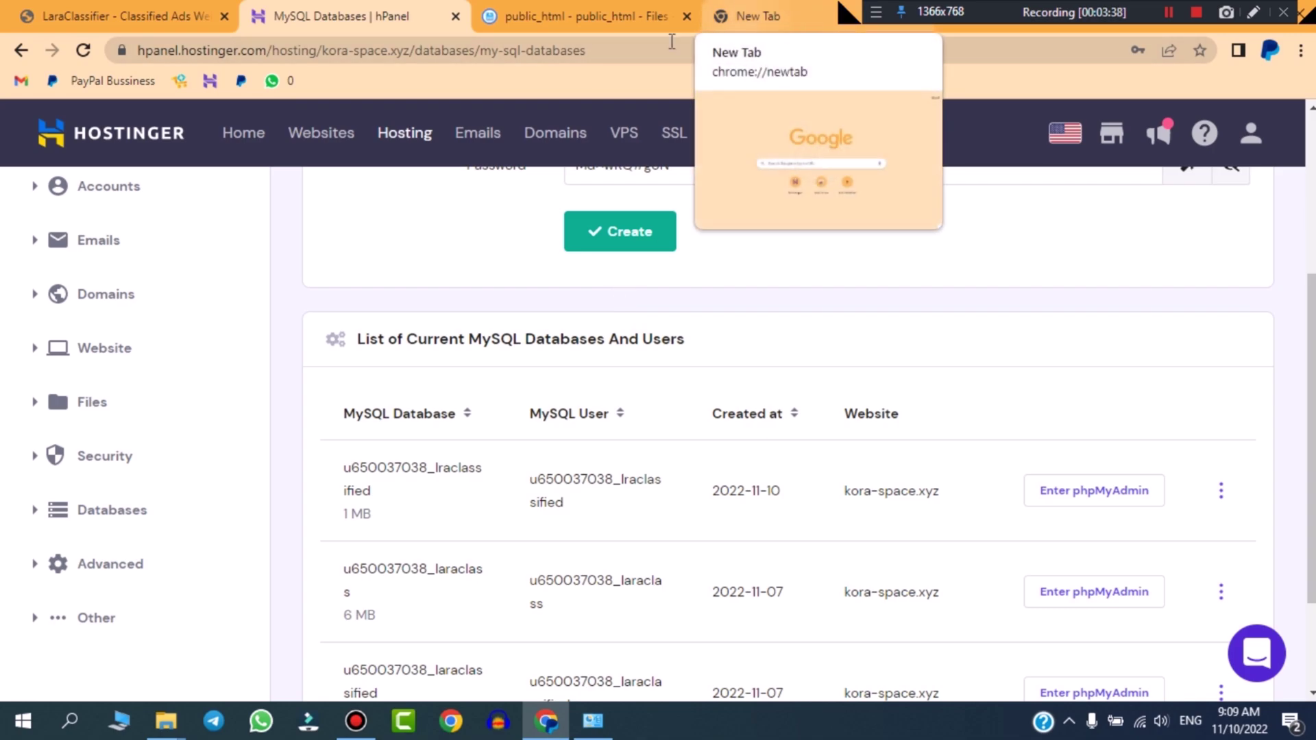
Copy the kora-space.xyz domain and paste it into the File Browser tab's address bar.
drag(322, 51, 411, 57)
right_click(399, 58)
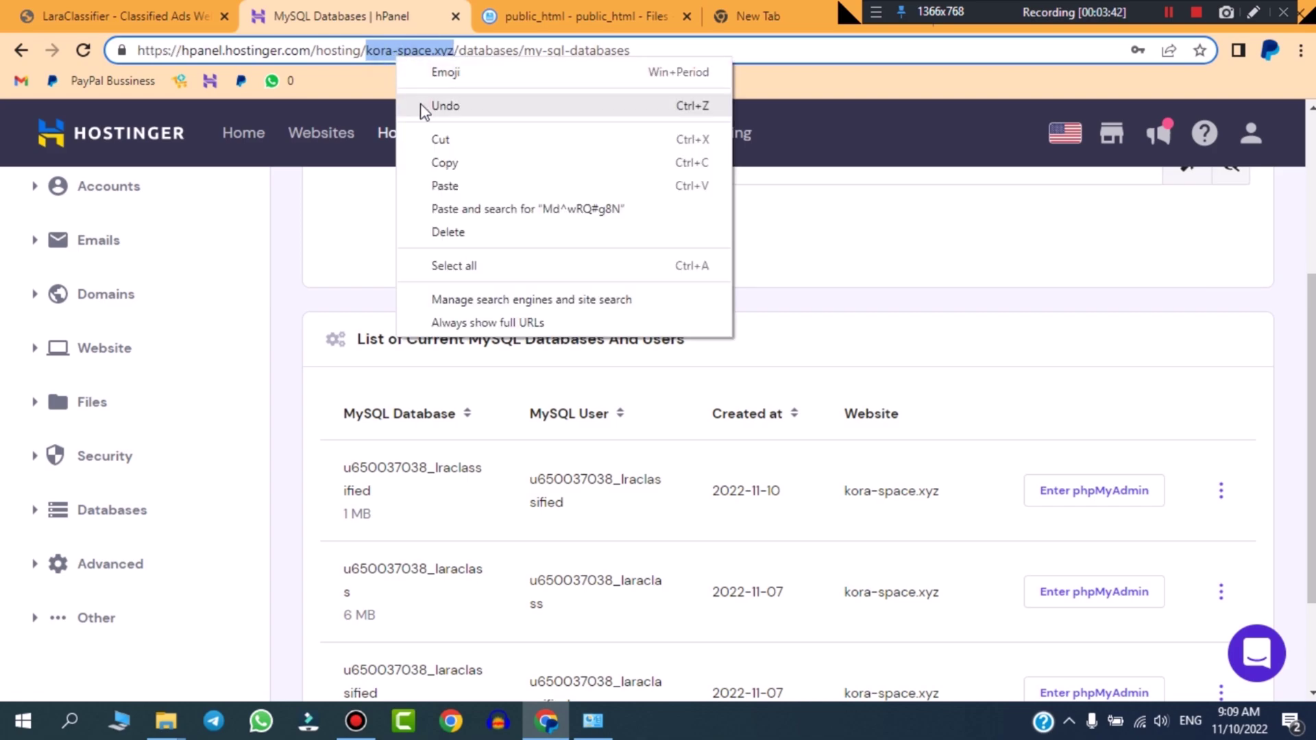
click(443, 162)
click(723, 19)
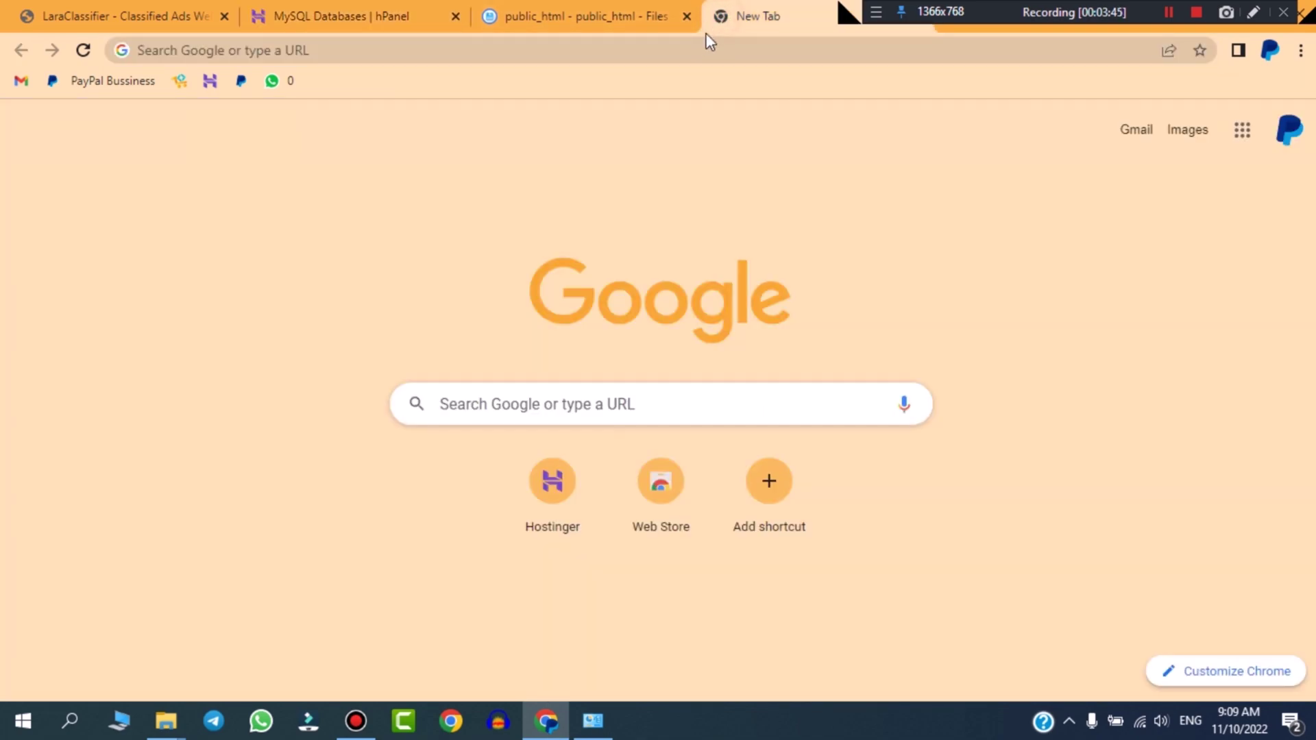
click(629, 12)
click(623, 46)
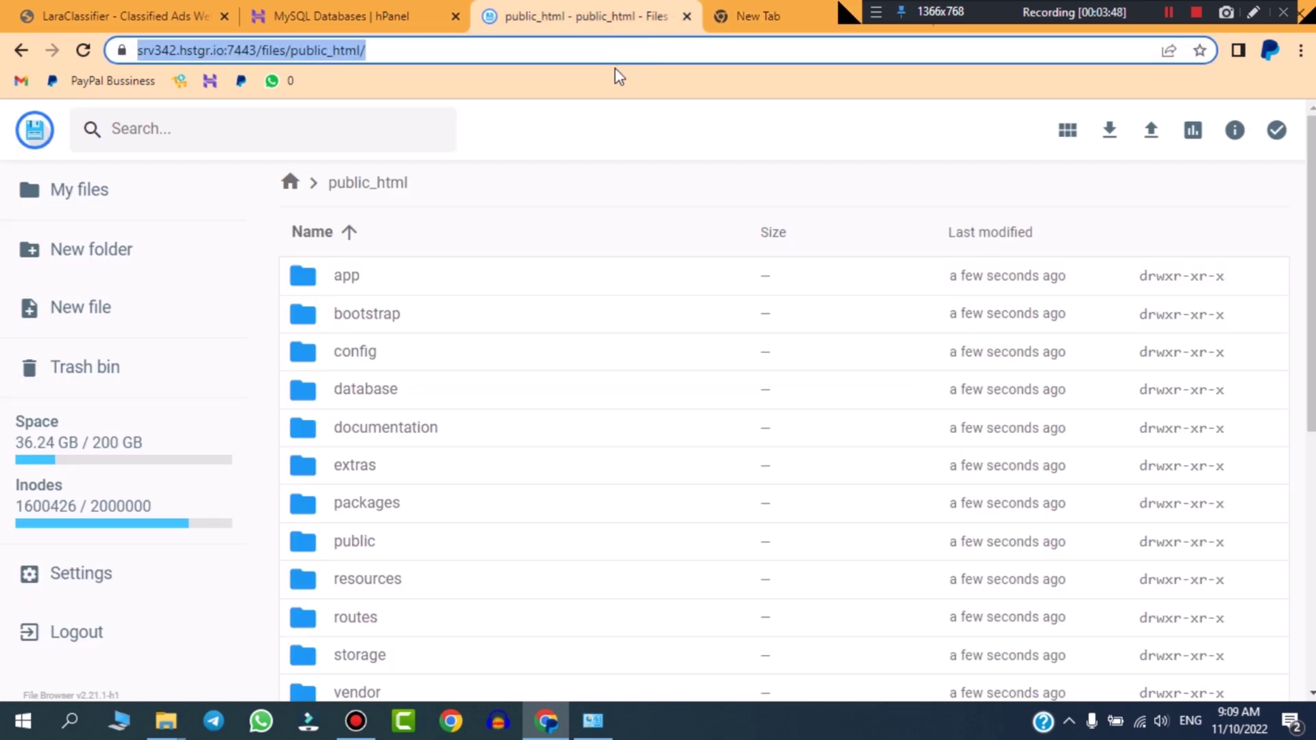
key(ctrl+v)
Load kora-space.xyz and enter site name larasite and slogan lara-slagon.
key(Return)
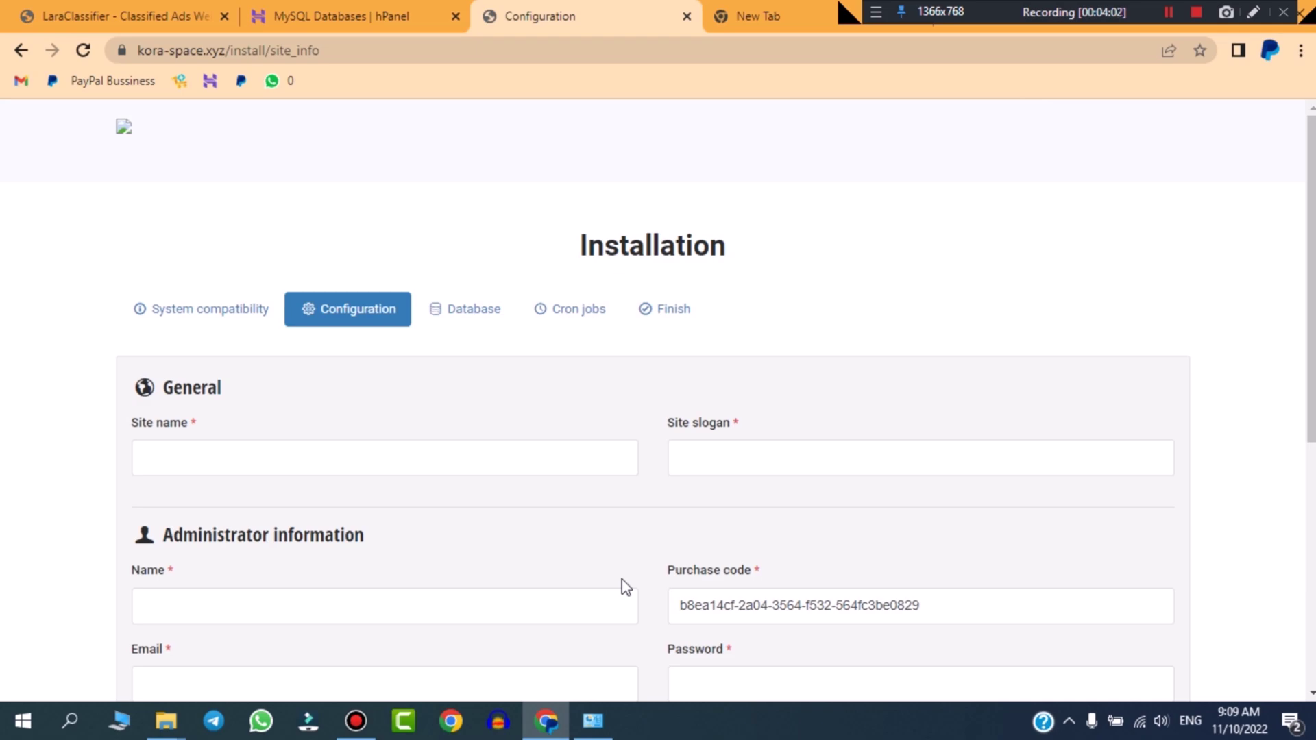
click(451, 465)
text(l)
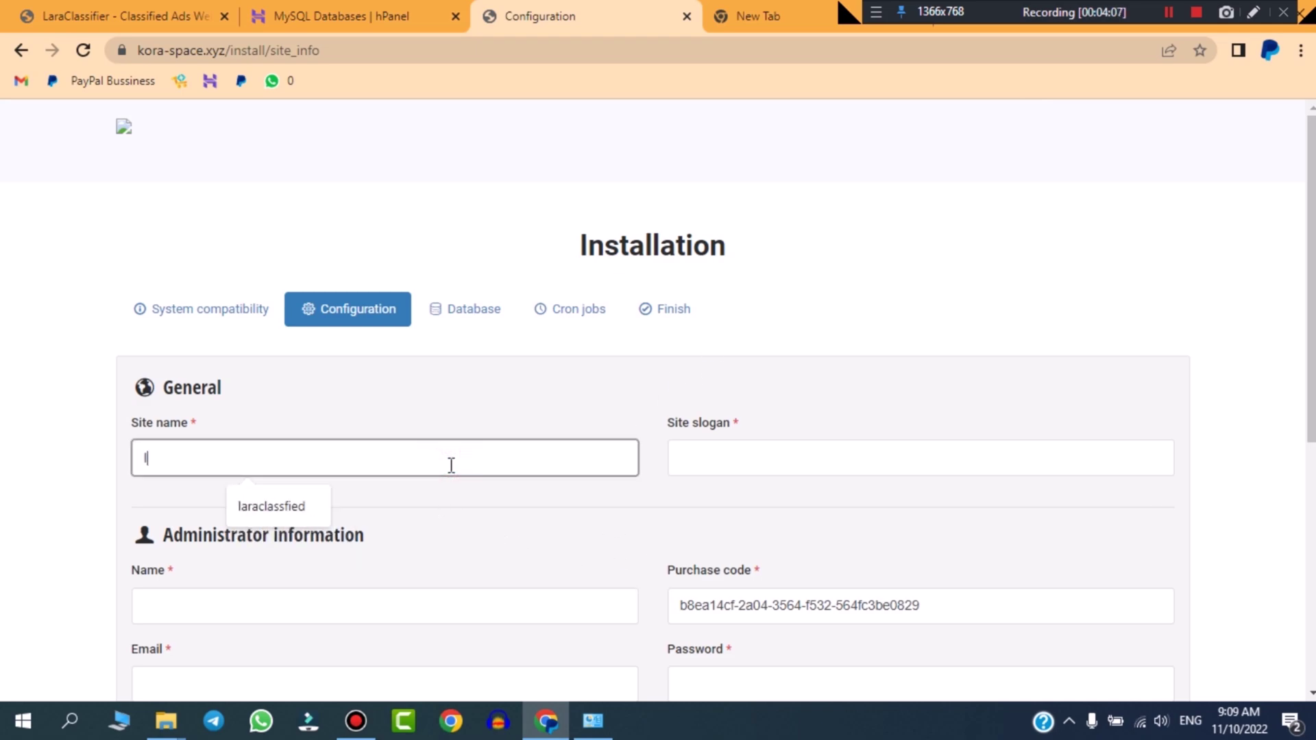
text(ara)
text(si)
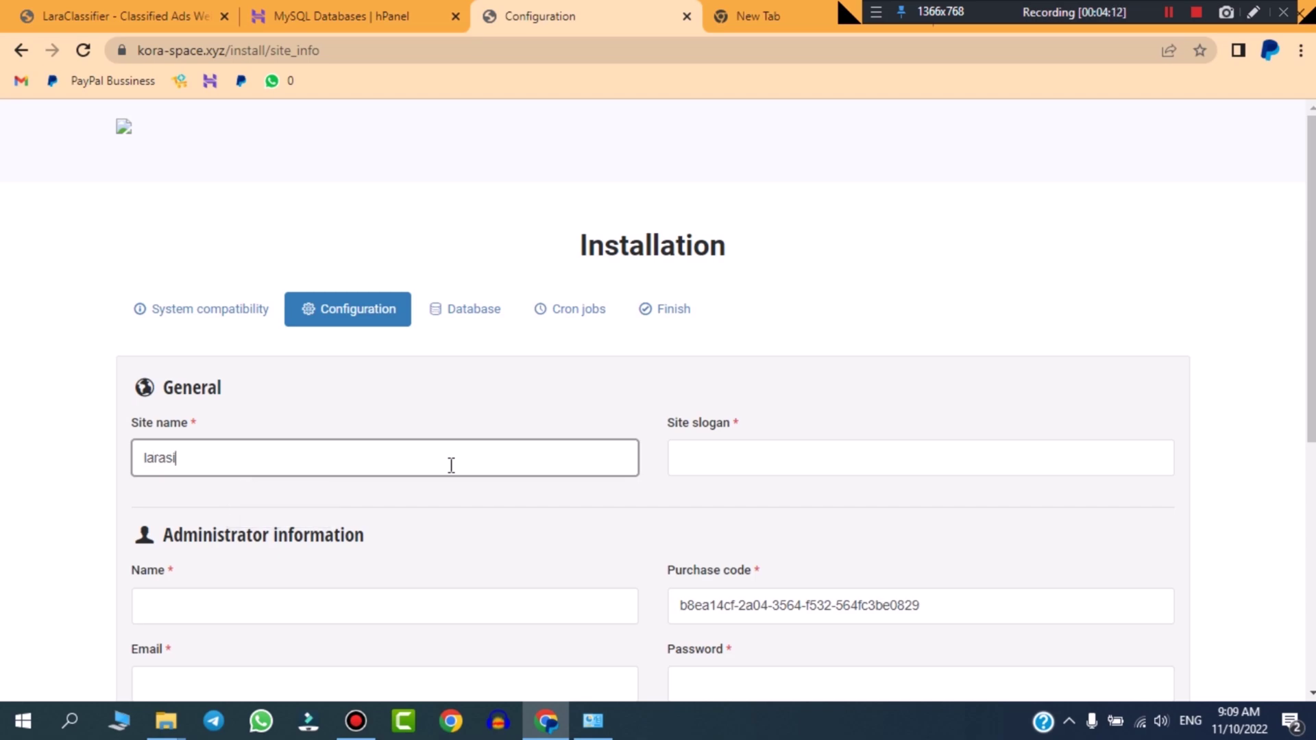
text(te)
click(755, 457)
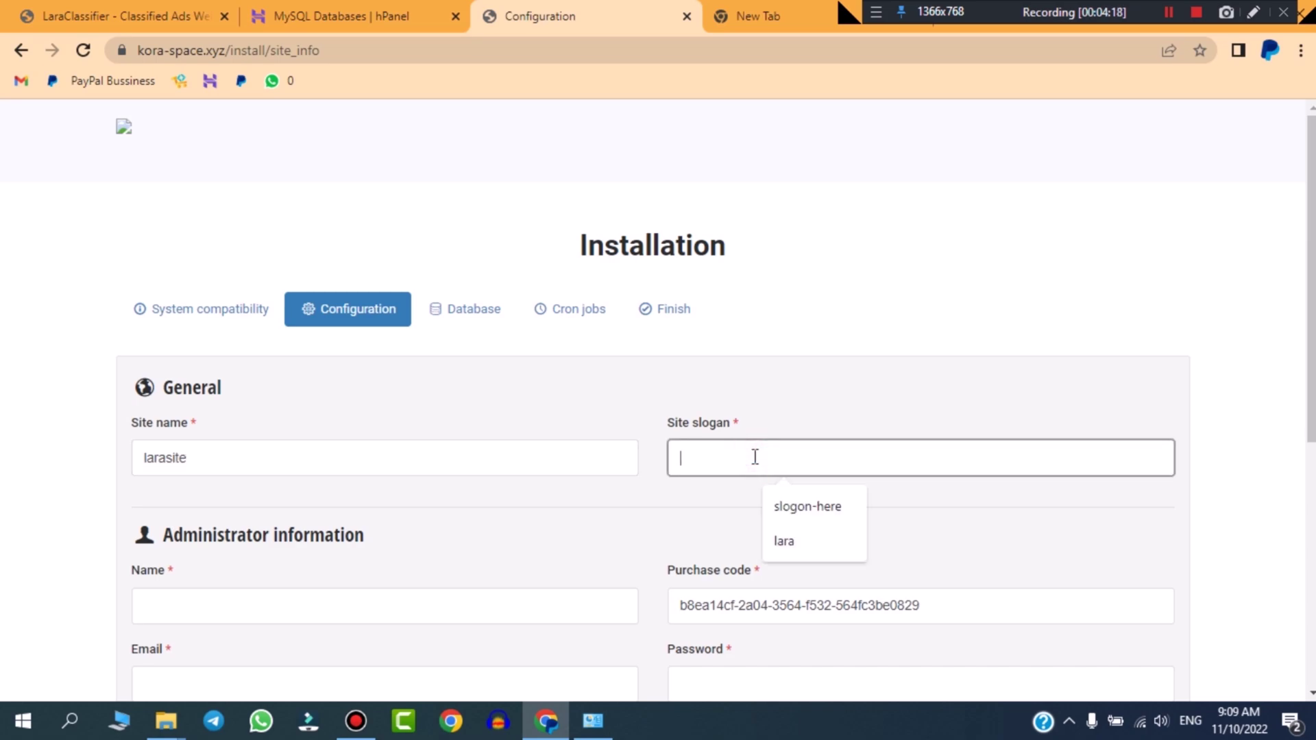
text(lara-slagon)
scroll(443, 546, down, 2)
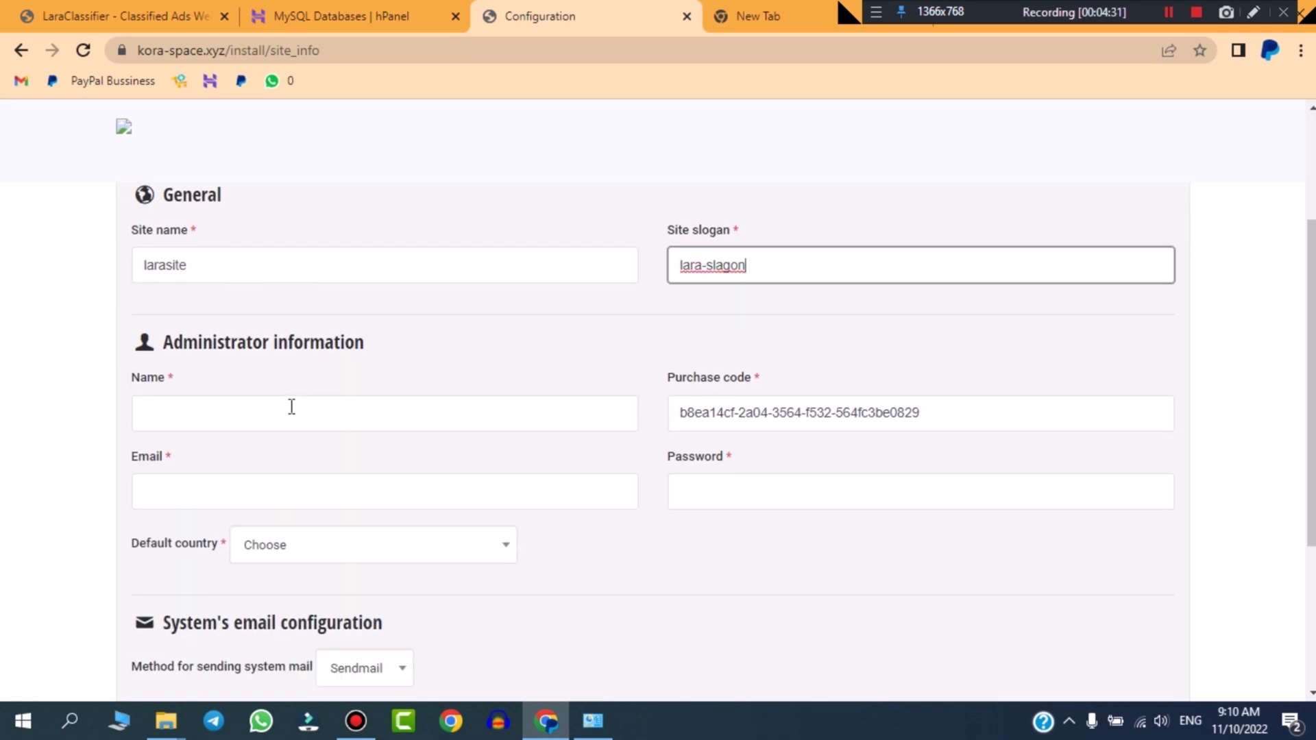
Enter the administrator name and email address.
click(291, 408)
text(a)
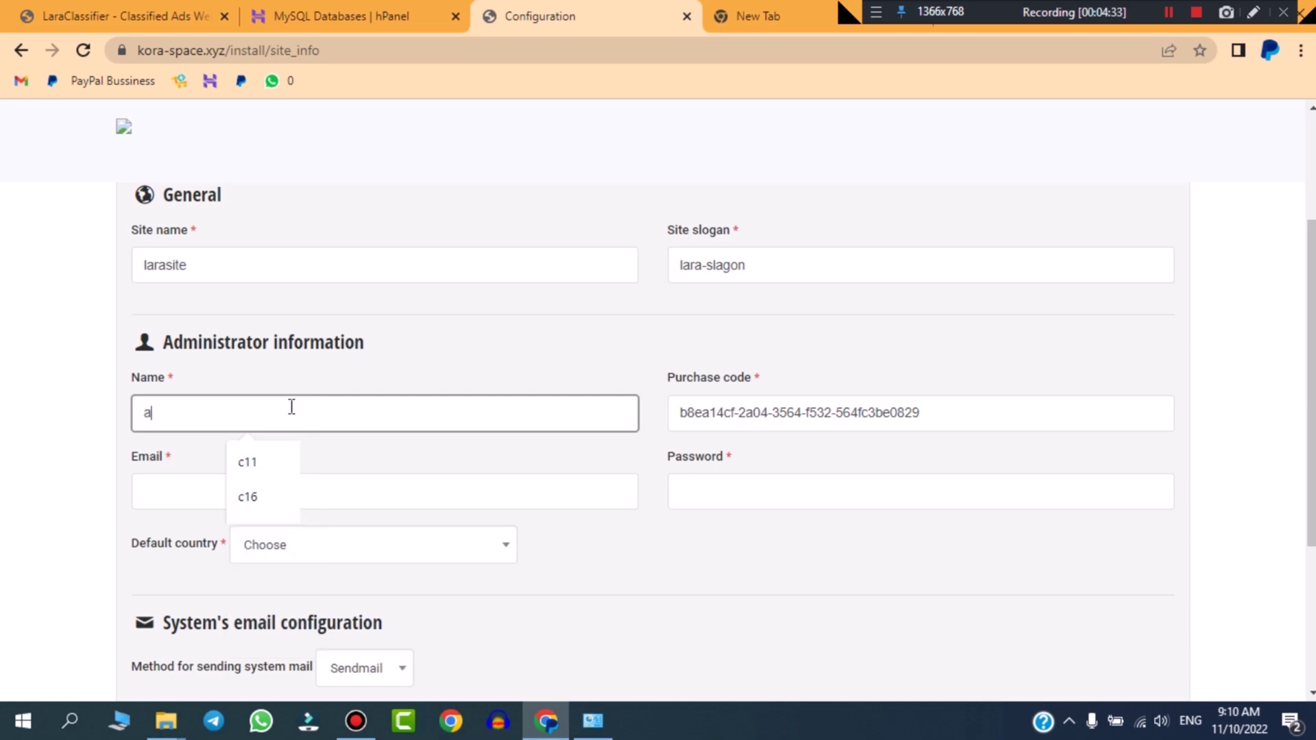
key(BackSpace)
text(john)
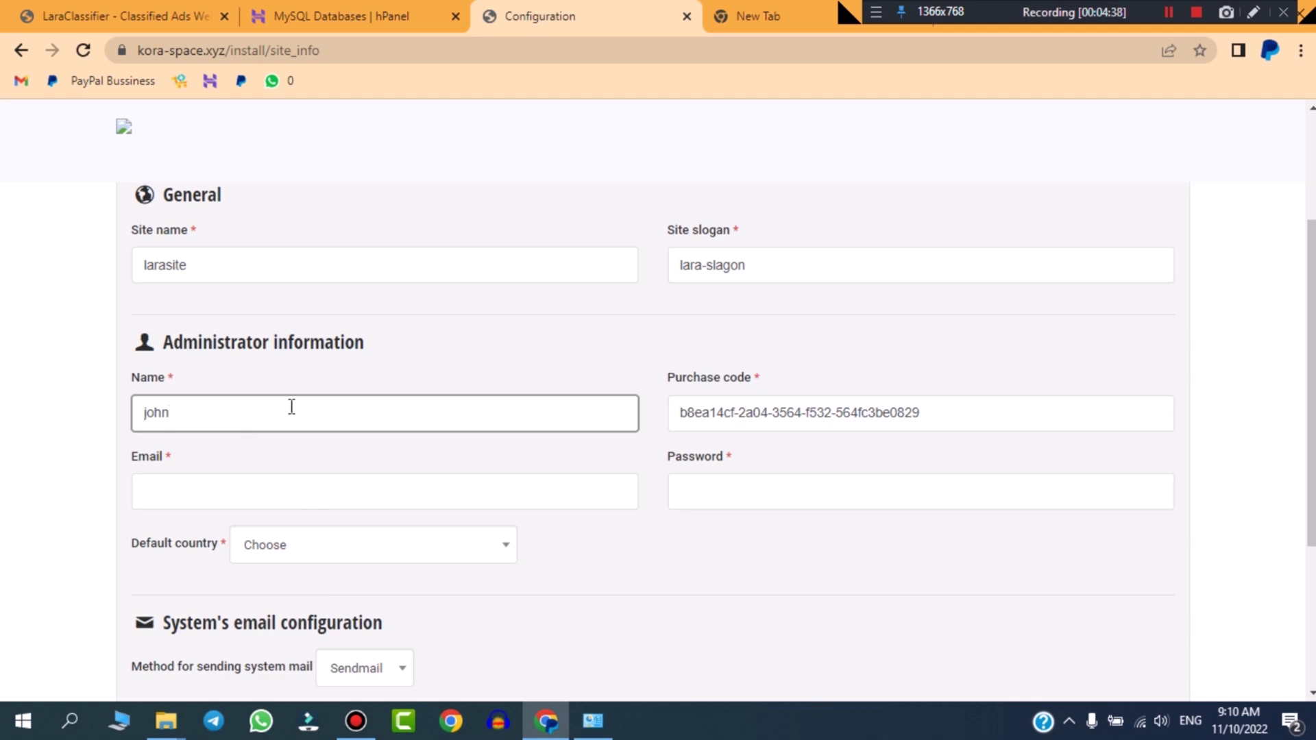
click(291, 495)
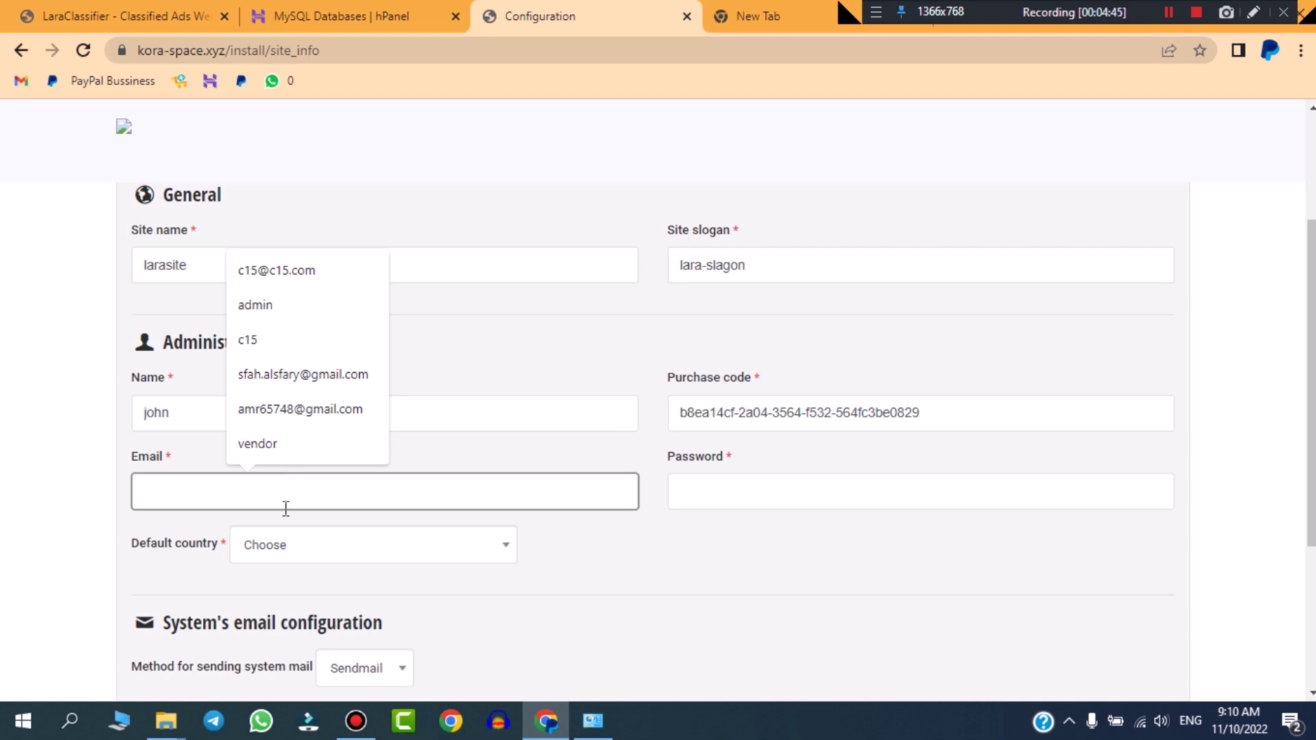
text(ad)
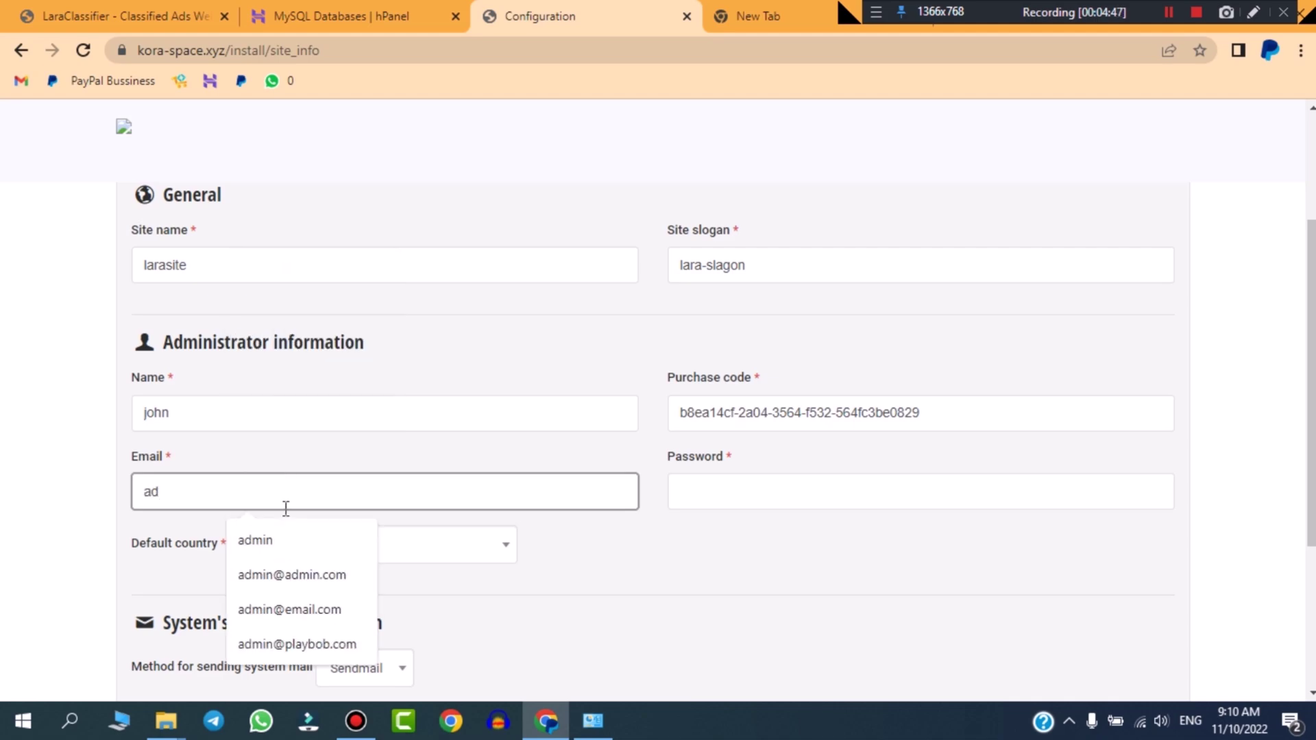
key(Down)
key(Down)
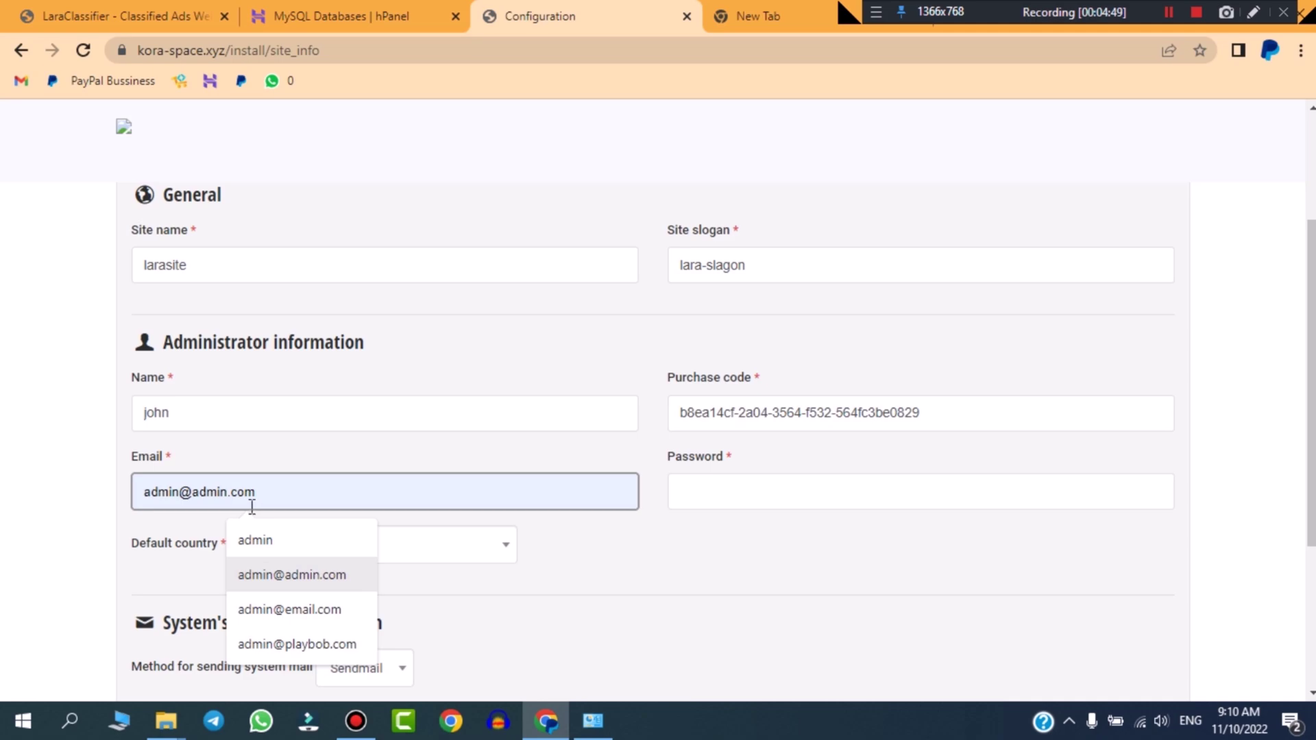
click(281, 567)
double_click(213, 491)
text(g)
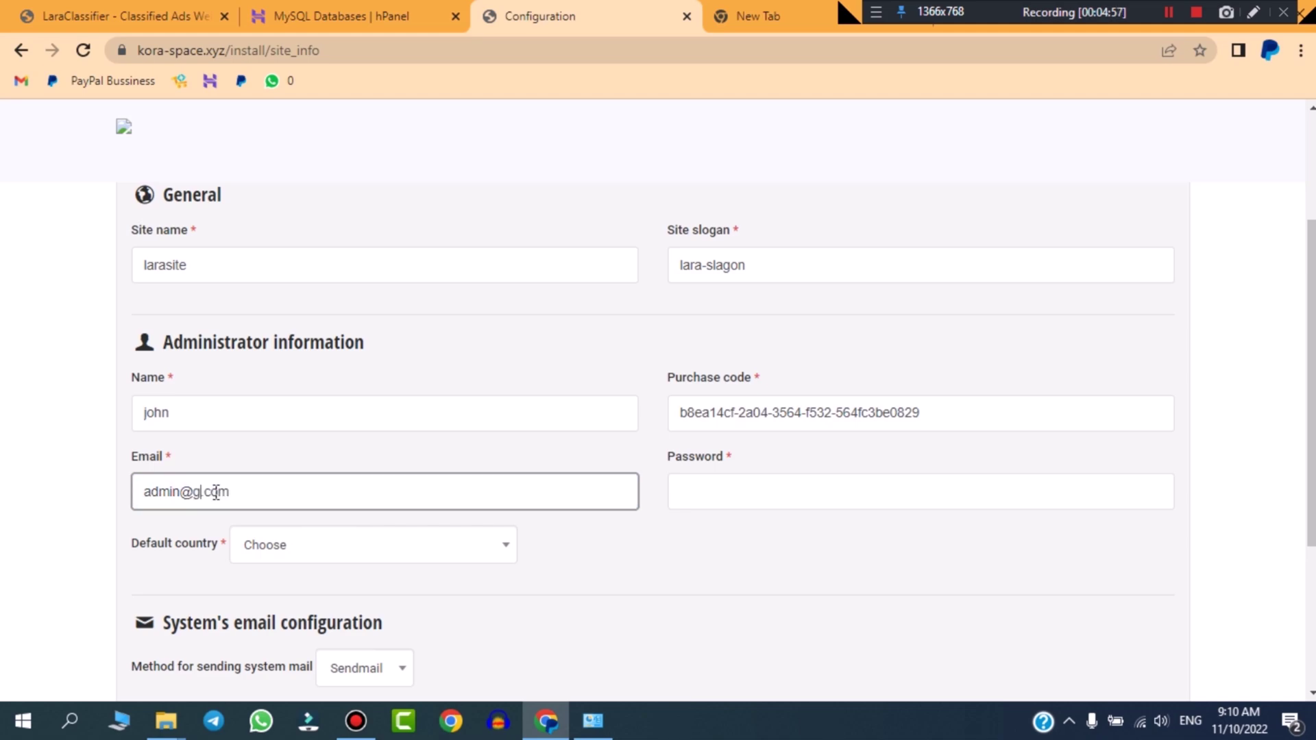
text(mail)
Enter the admin password, choose Armenia as default country, and submit the configuration.
click(747, 412)
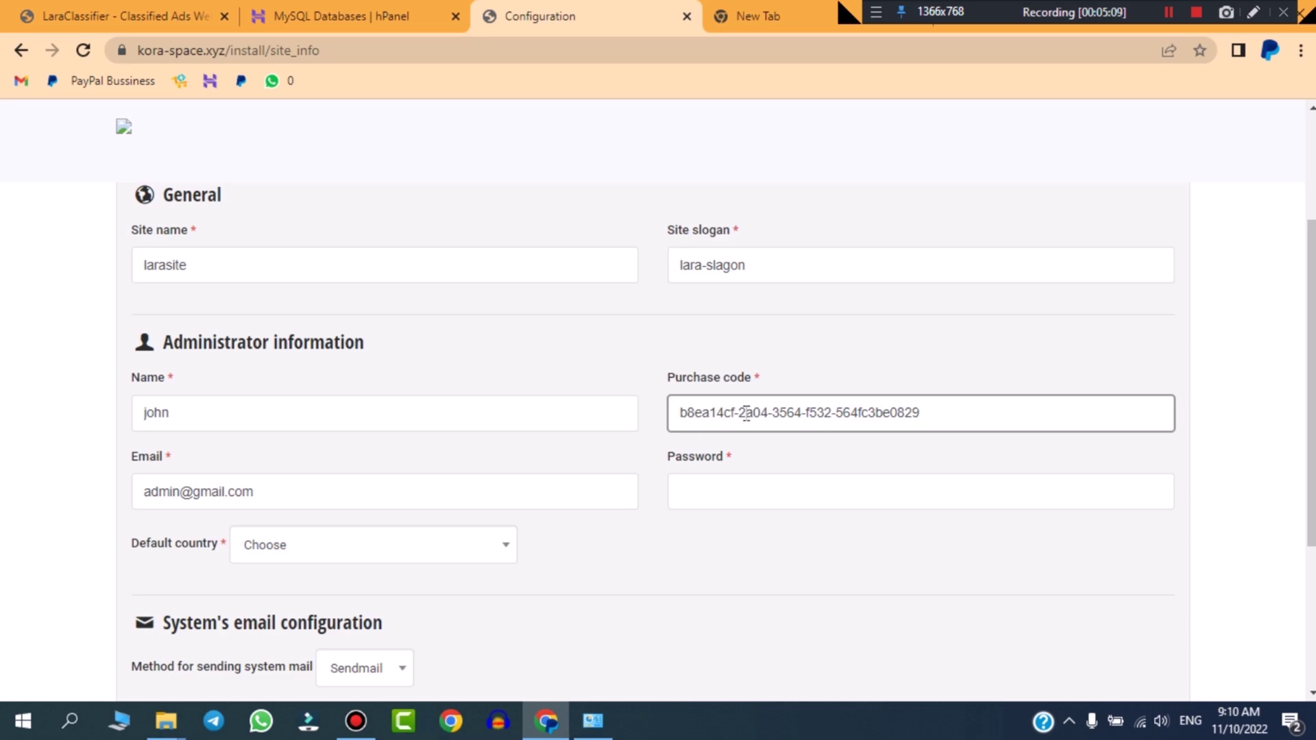
click(728, 485)
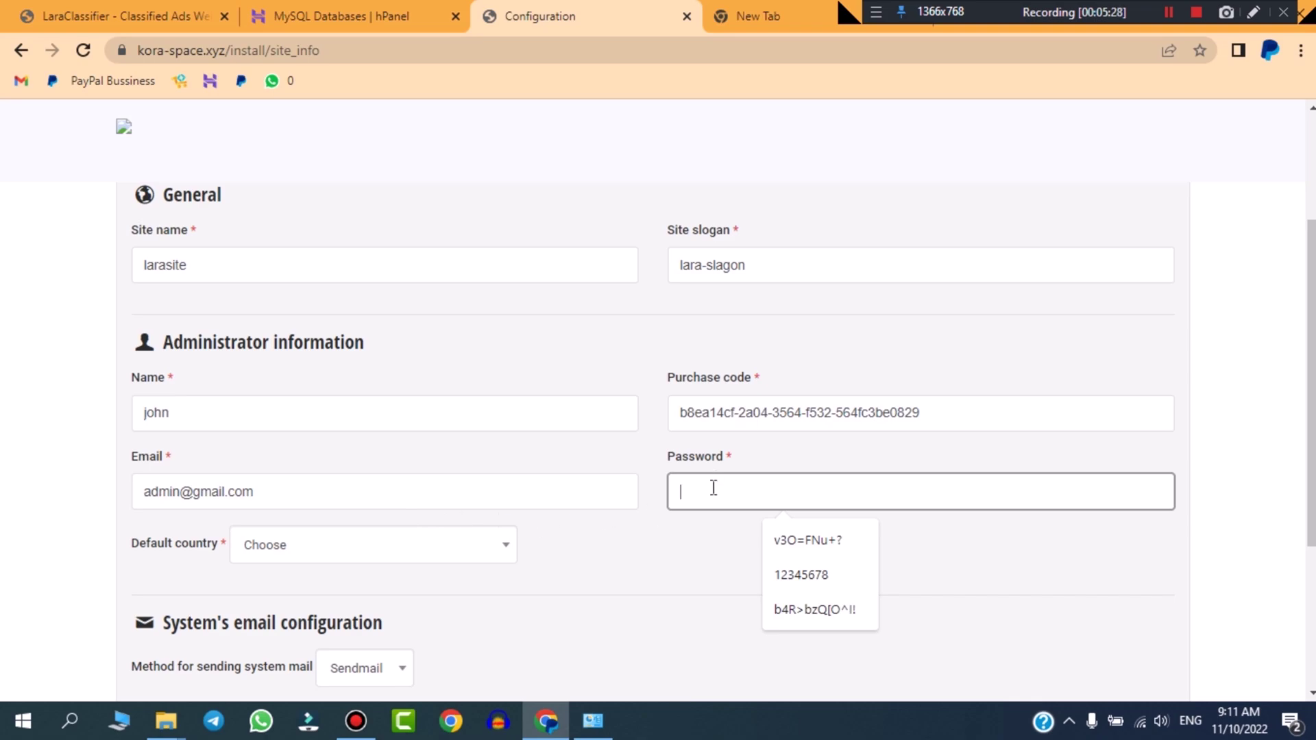
click(436, 556)
click(355, 445)
scroll(376, 455, down, 3)
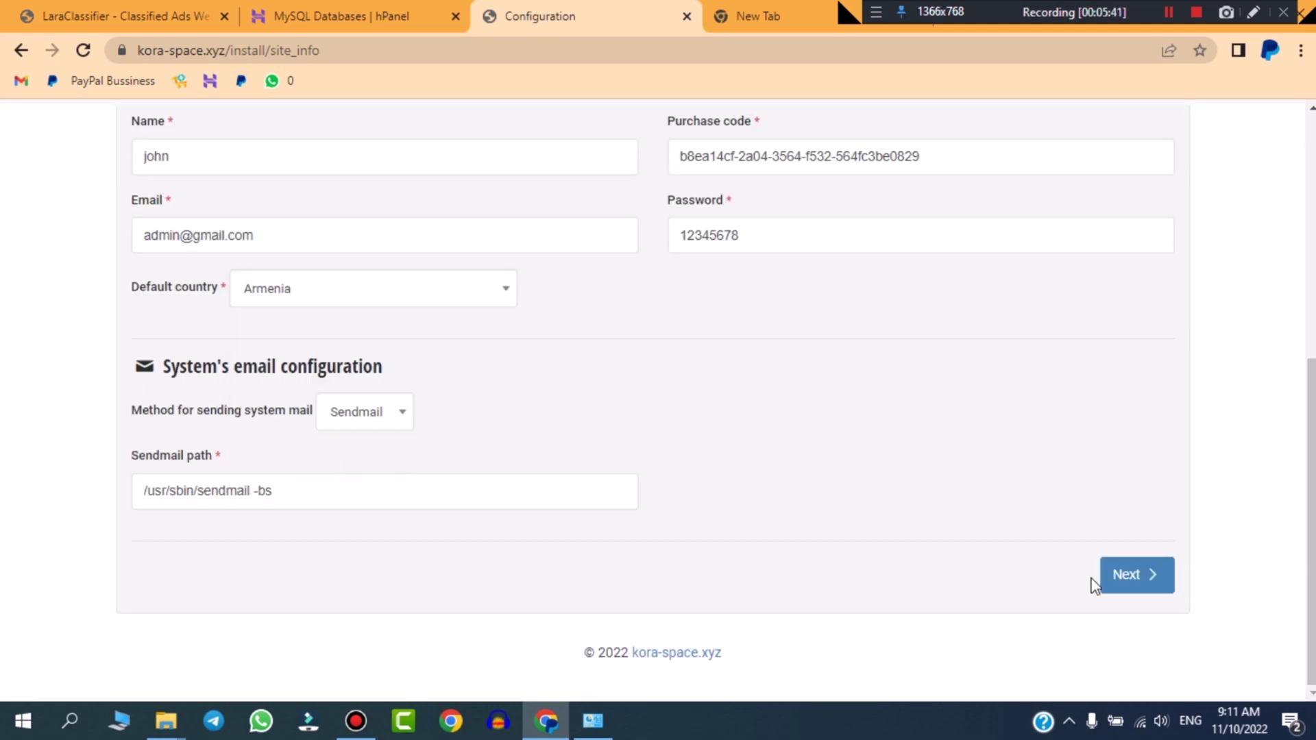
click(1132, 581)
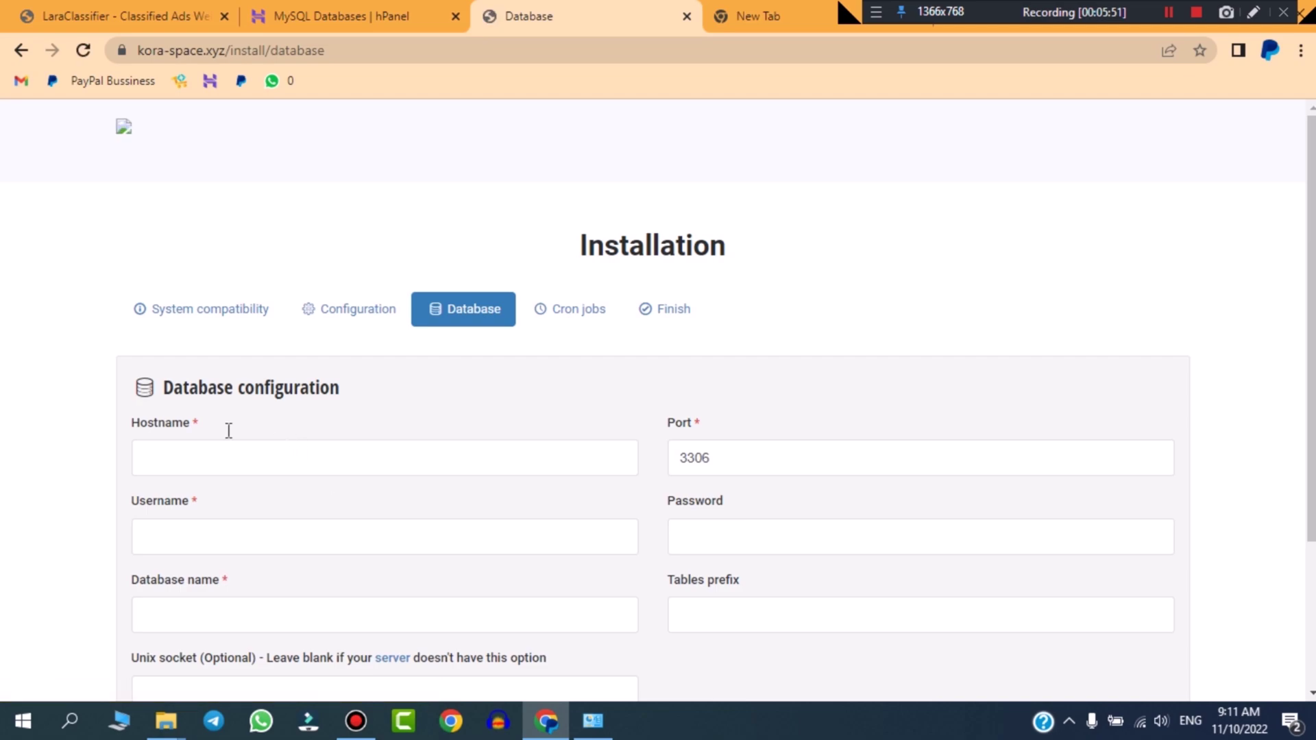
Copy the new MySQL database name from hPanel and paste it as the database username.
click(185, 453)
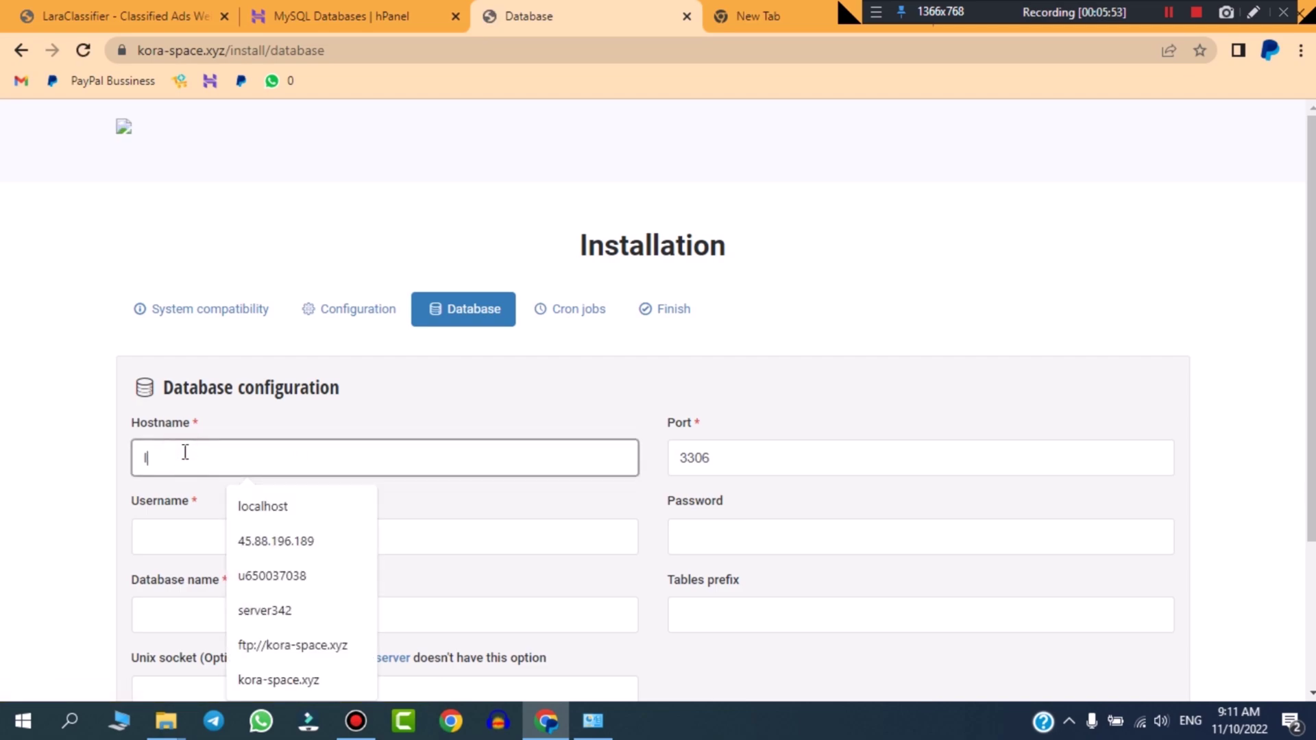
text(localh)
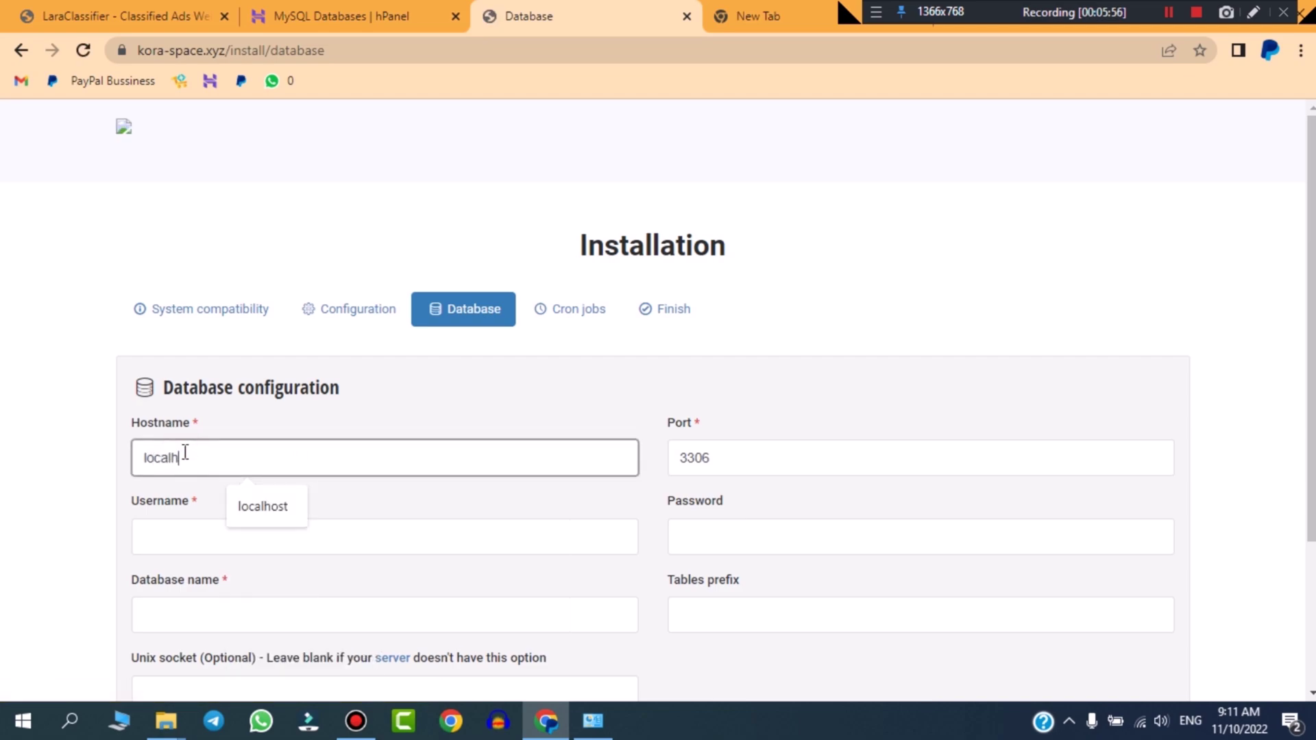
text(t)
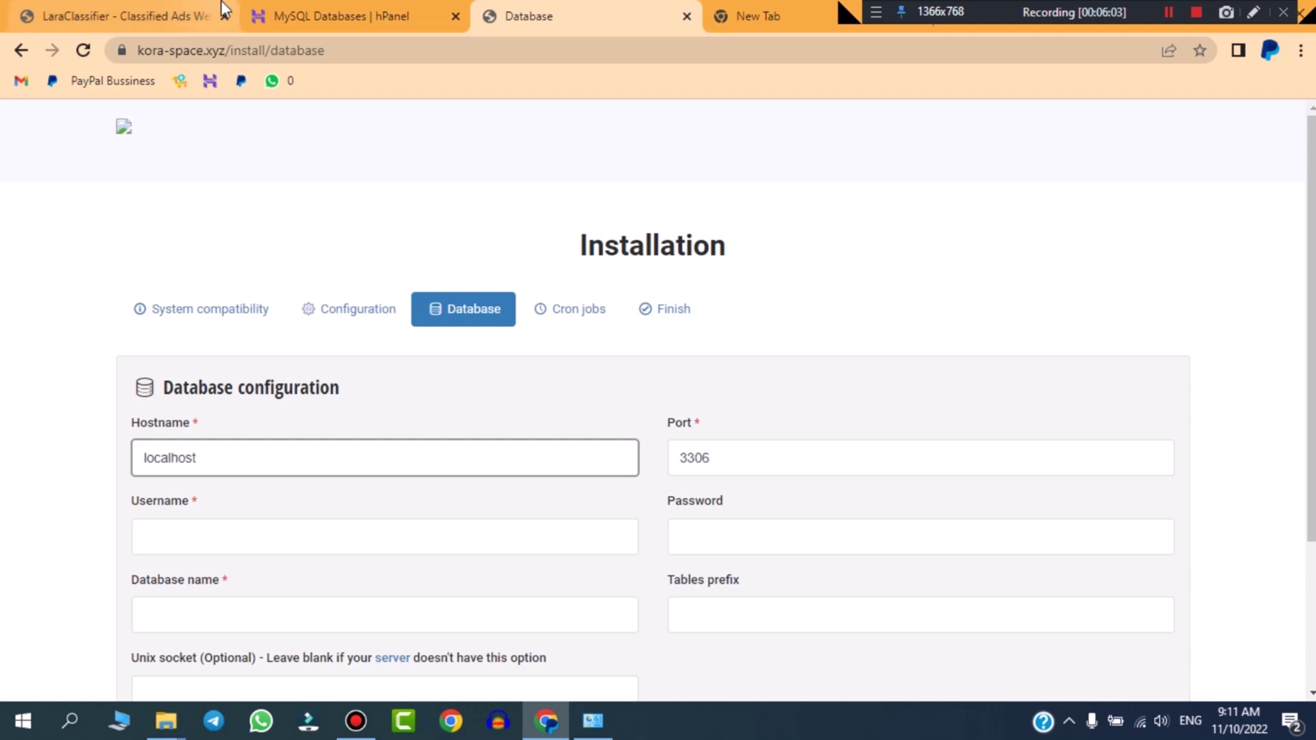
click(318, 13)
double_click(453, 467)
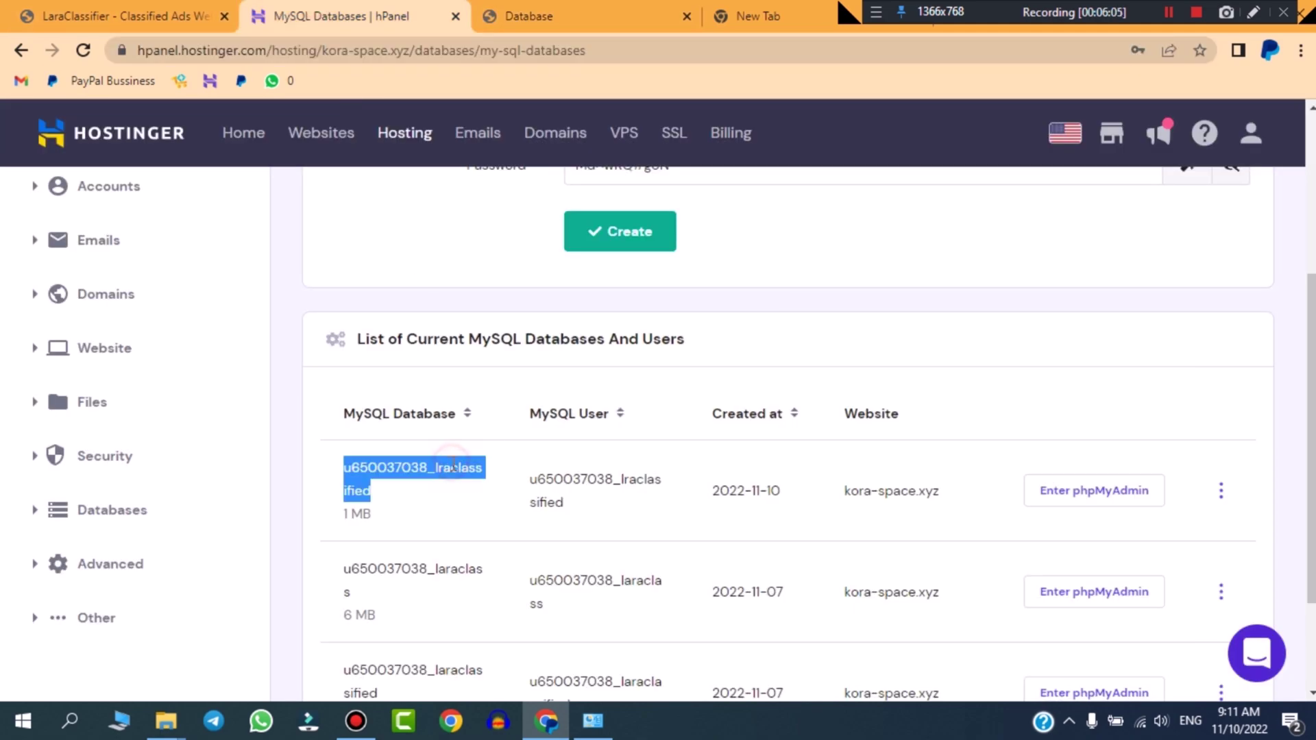
right_click(452, 469)
click(484, 479)
click(528, 16)
right_click(270, 538)
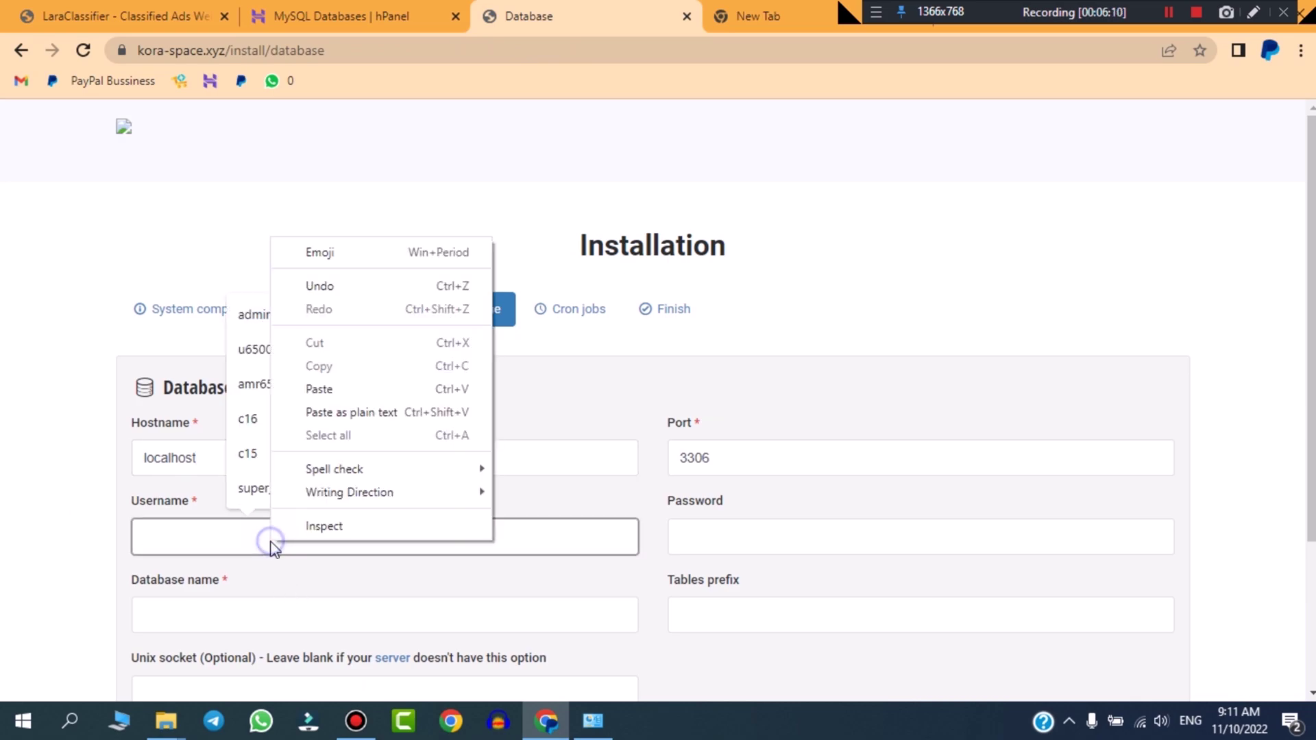
click(340, 385)
click(68, 582)
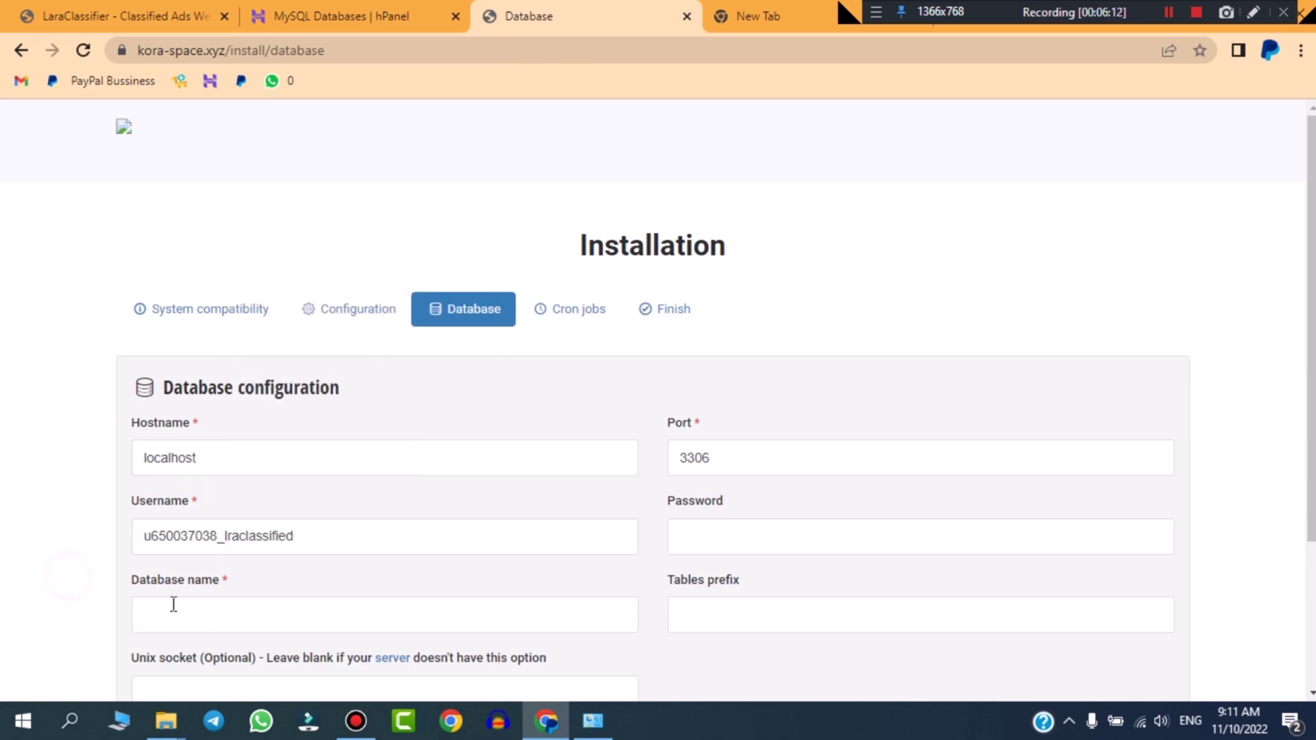
scroll(176, 608, down, 3)
Paste the same database name into the installer's Database name field.
click(417, 15)
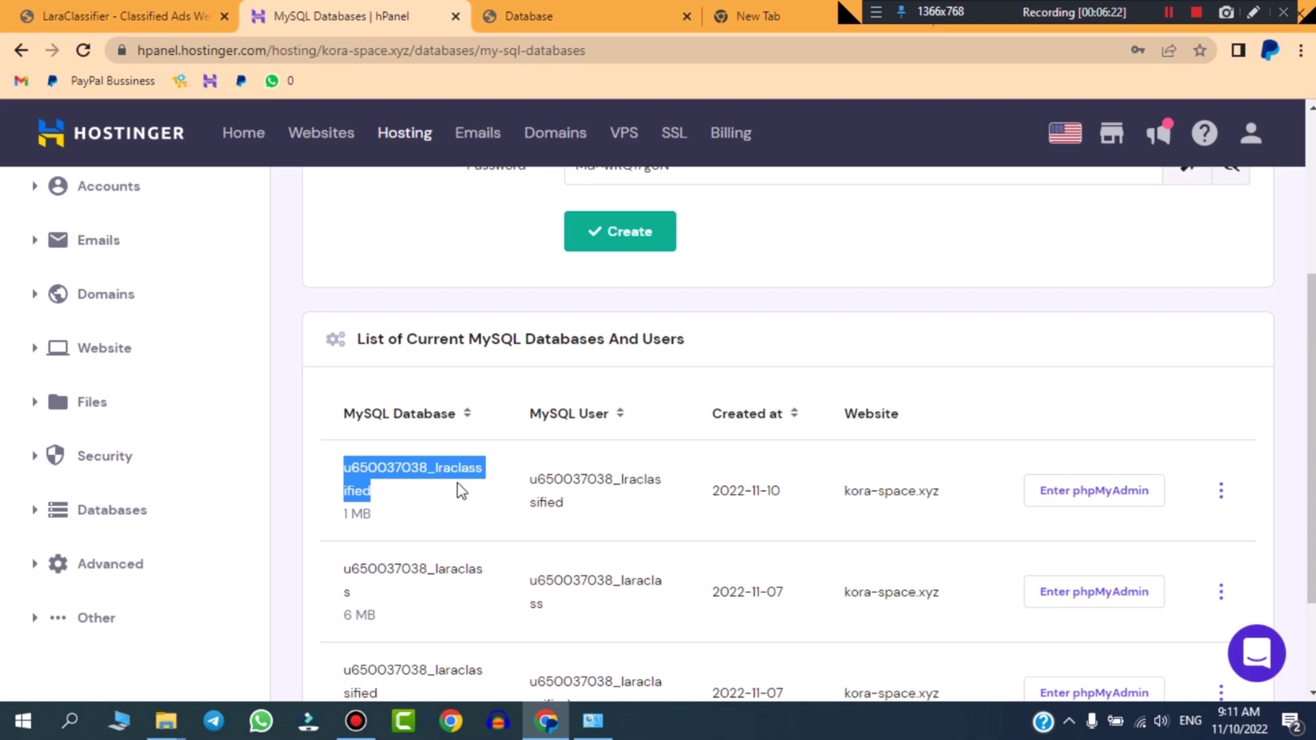
click(529, 16)
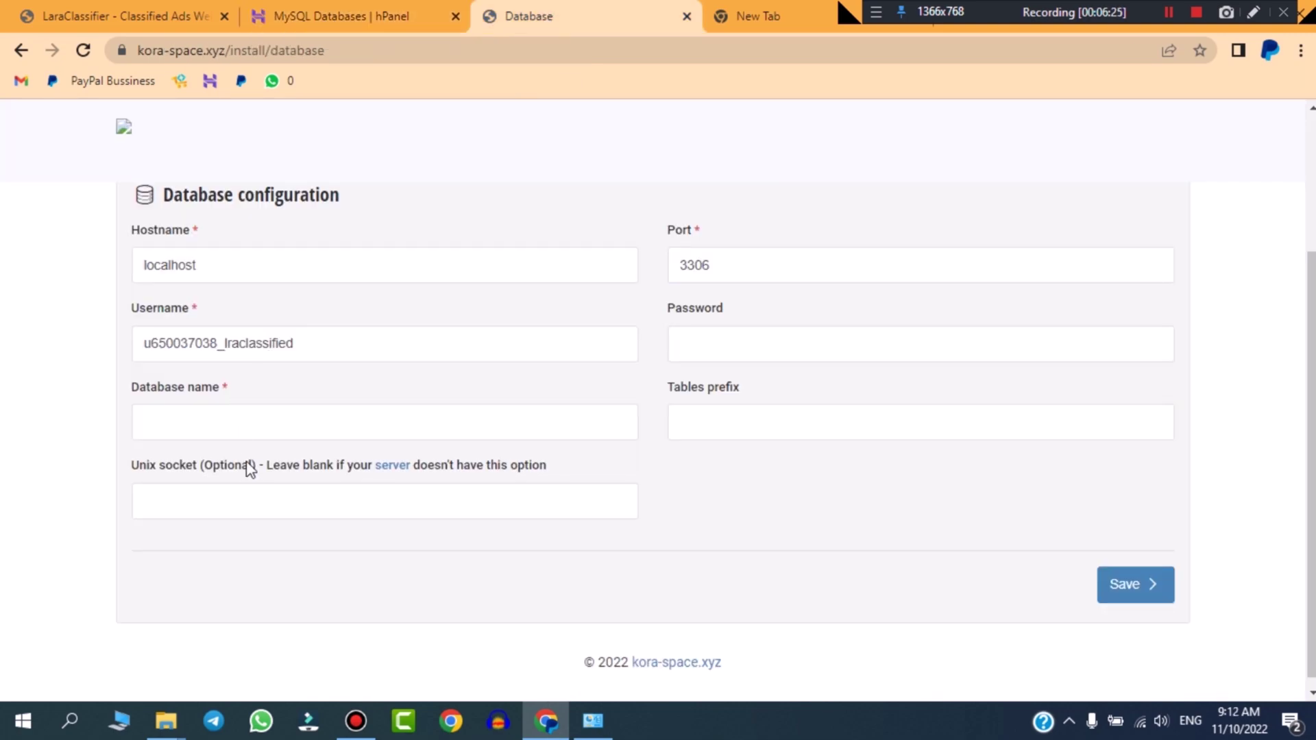
click(236, 422)
right_click(235, 423)
click(293, 272)
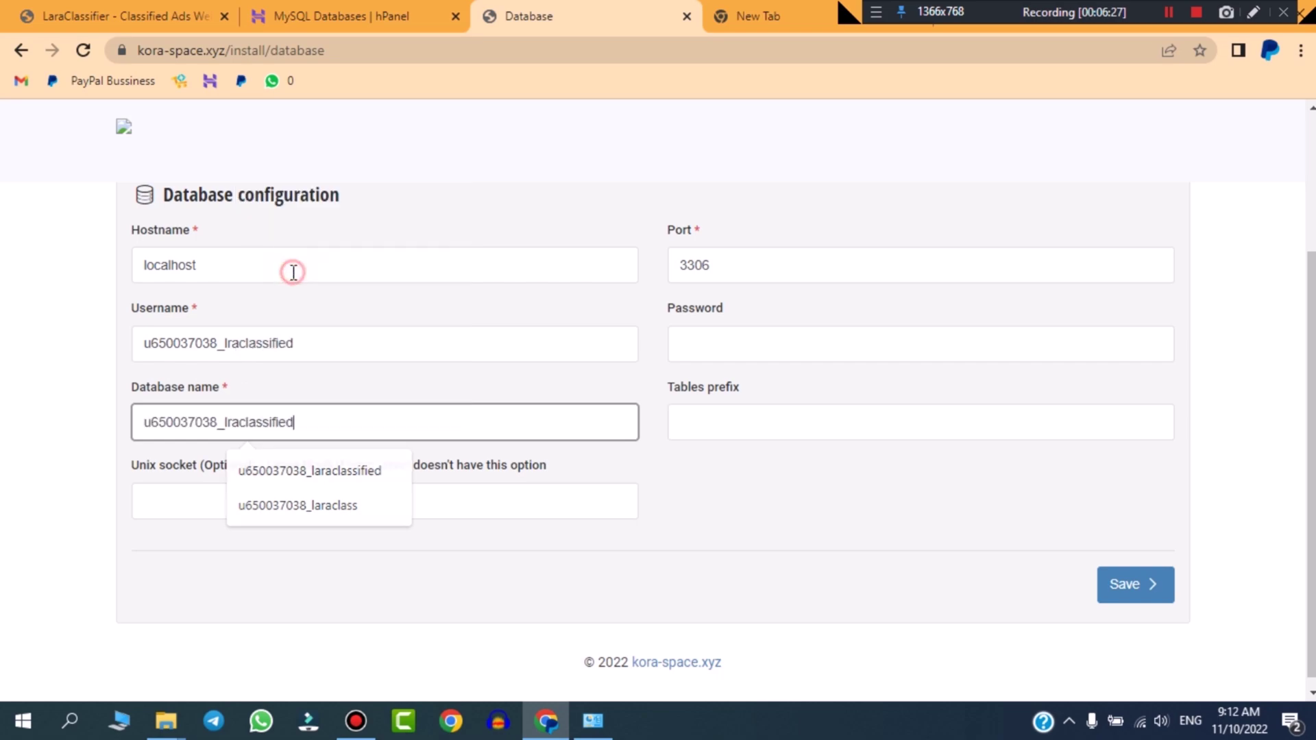
scroll(731, 382, up, 1)
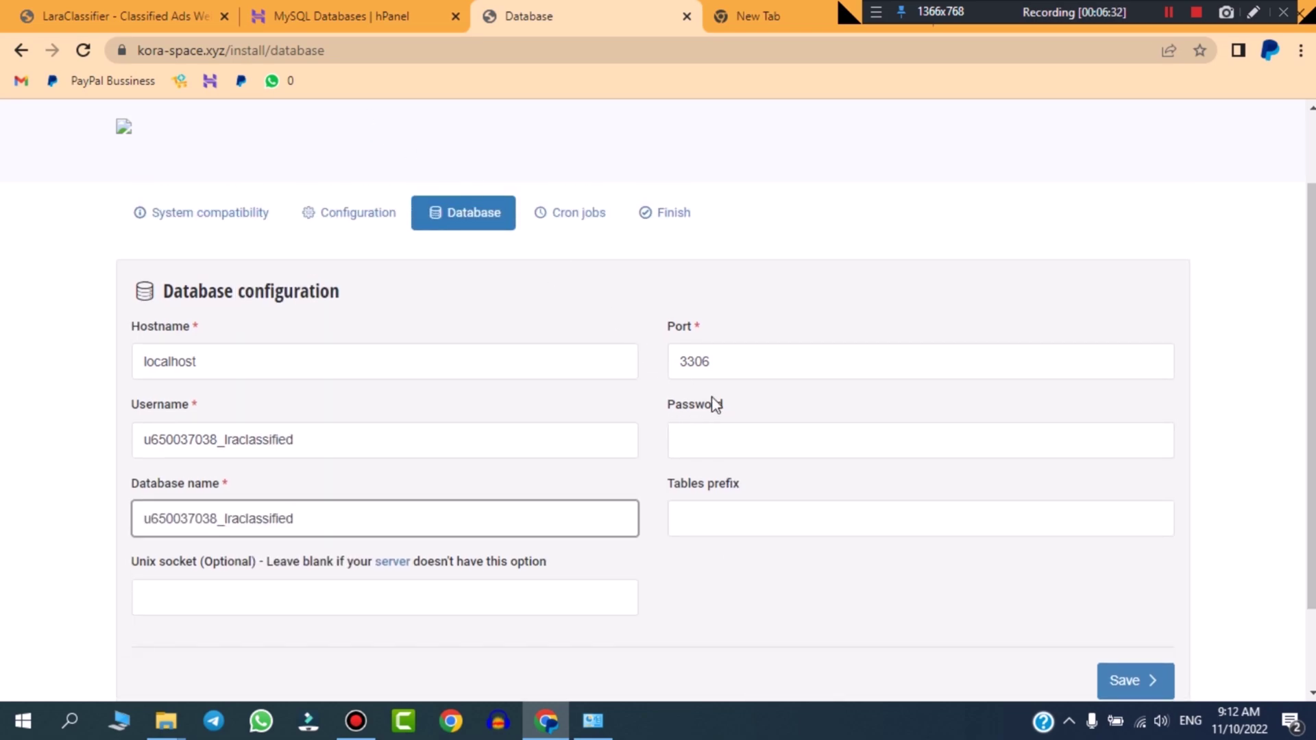
Copy the generated database password from hPanel, paste it into Password, and save the settings.
click(453, 15)
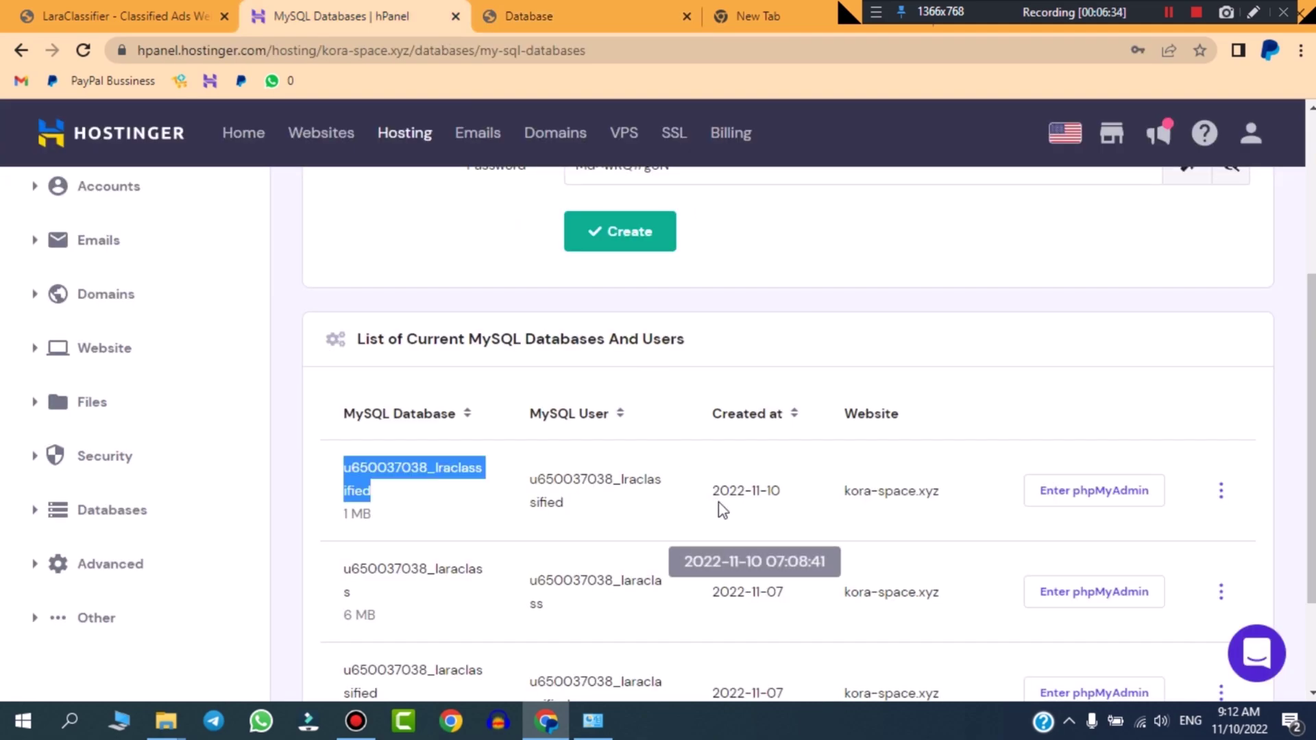
scroll(721, 508, up, 2)
scroll(719, 476, up, 1)
double_click(617, 453)
click(617, 454)
right_click(617, 453)
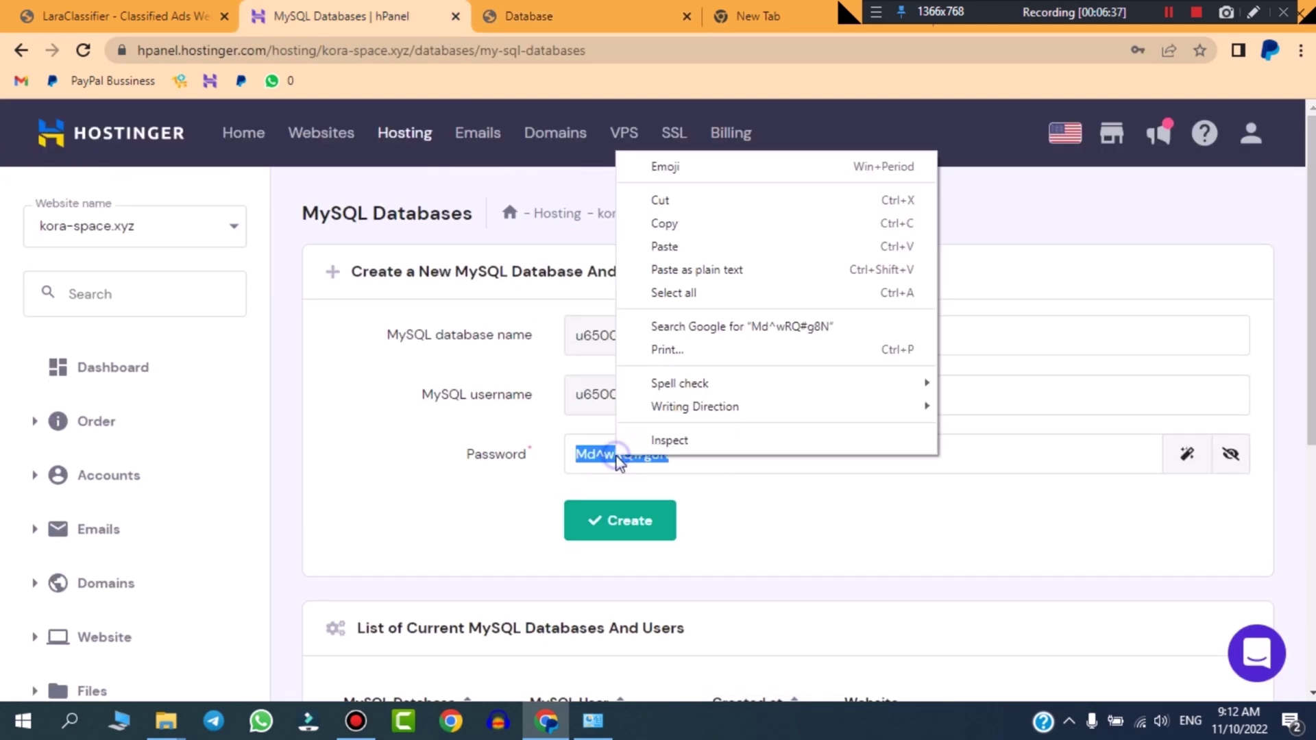
click(669, 220)
click(549, 11)
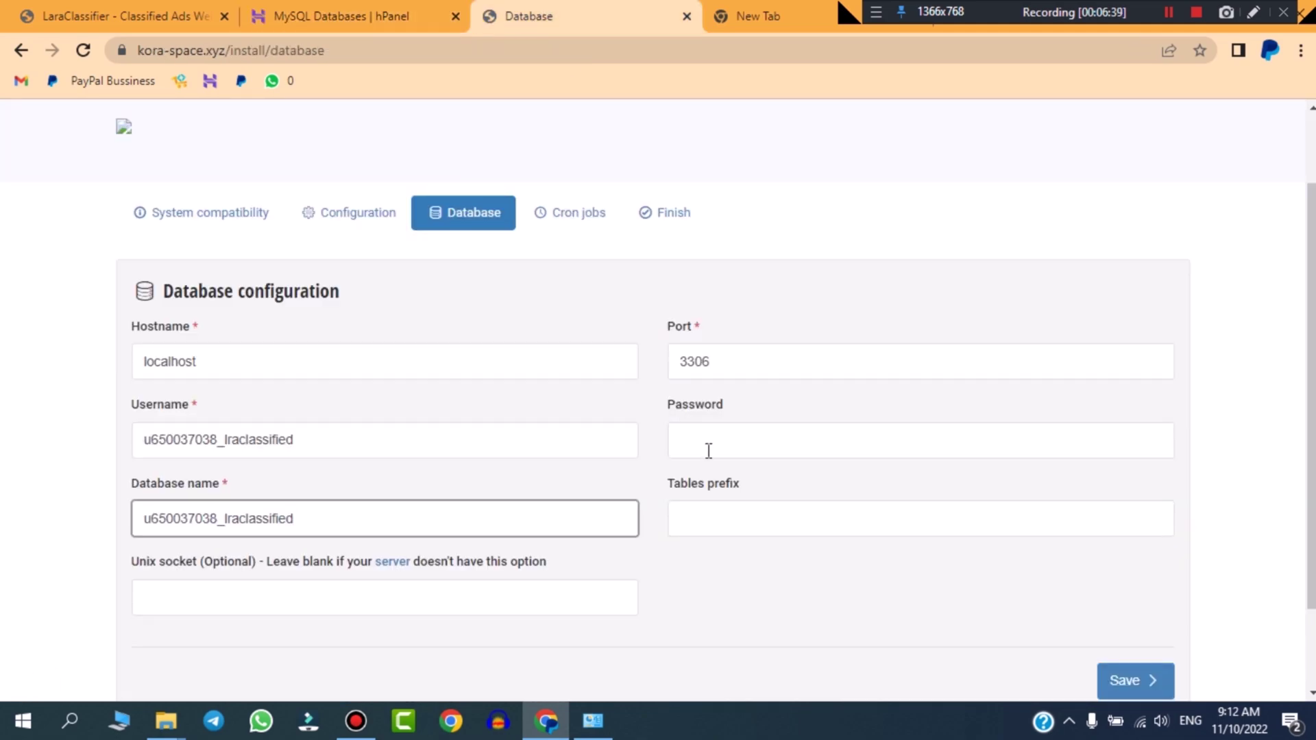
click(705, 447)
right_click(708, 448)
click(761, 298)
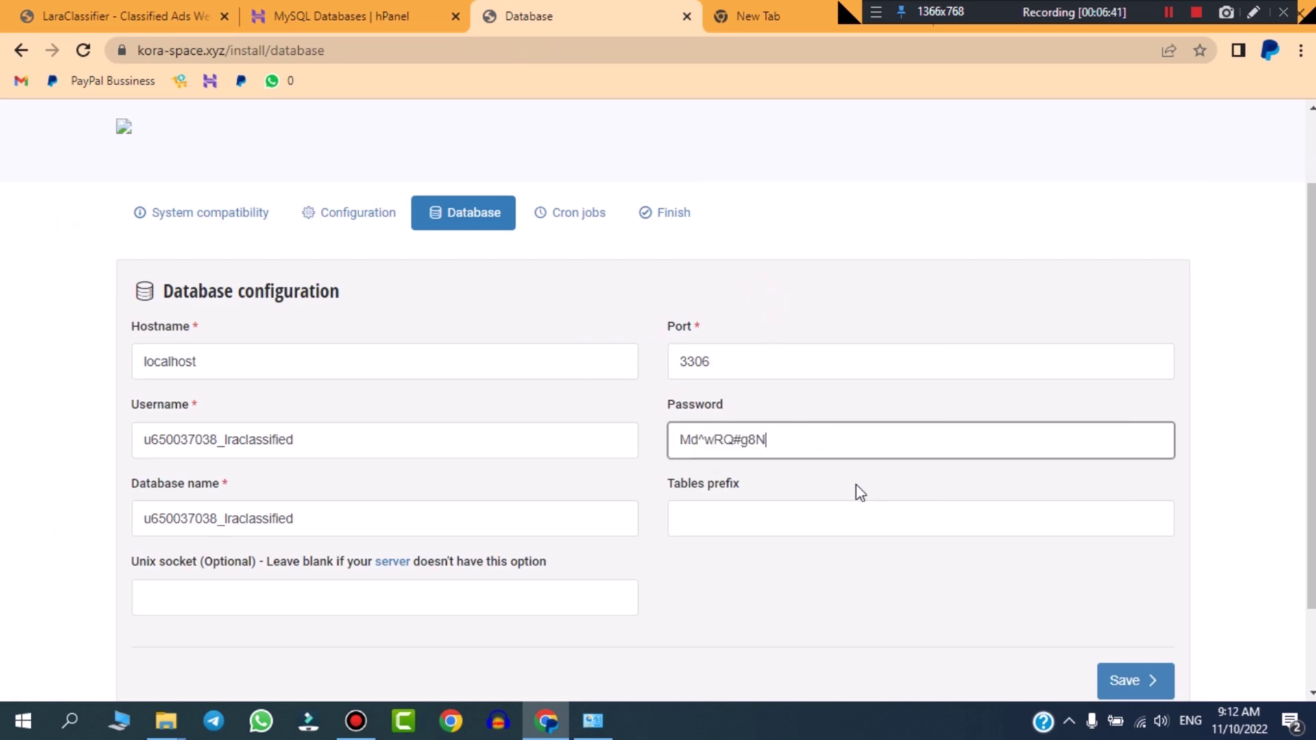
scroll(863, 502, up, 1)
scroll(926, 520, down, 3)
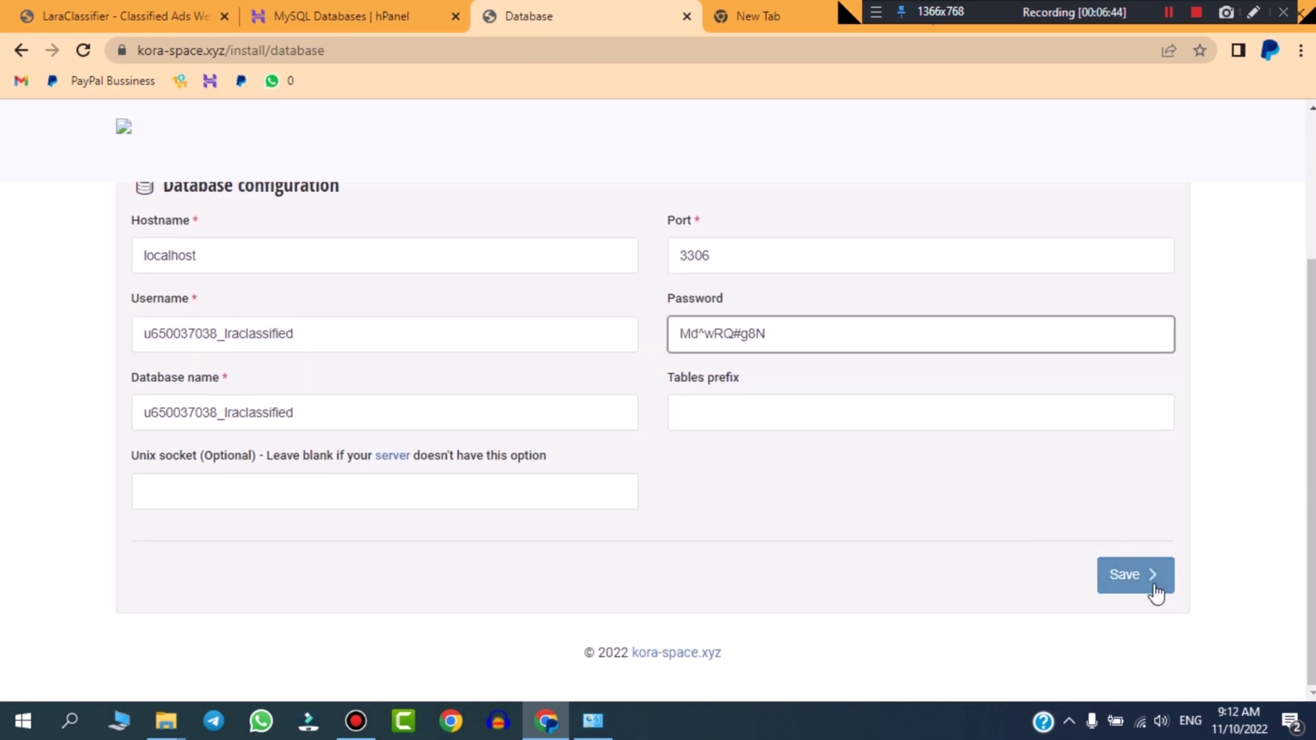
click(1156, 593)
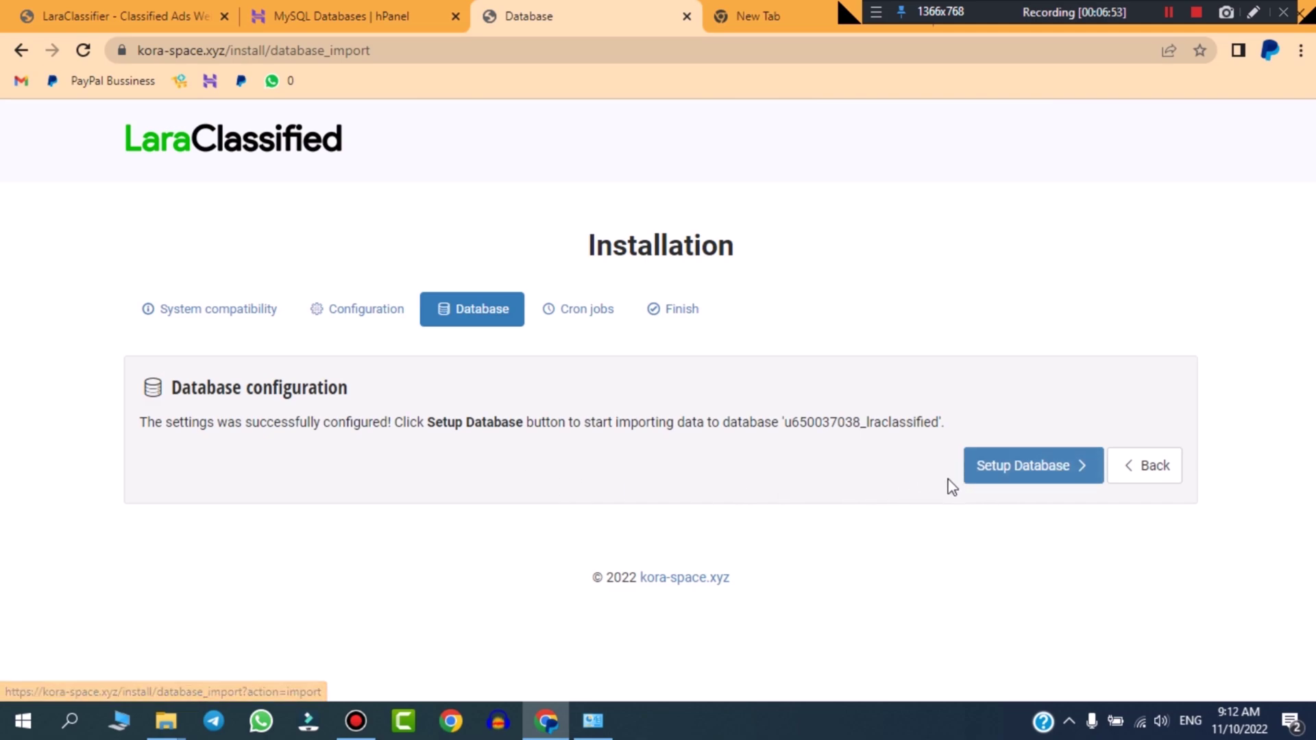
Run Setup Database to import the data, then finish at the Cron jobs step.
click(1006, 486)
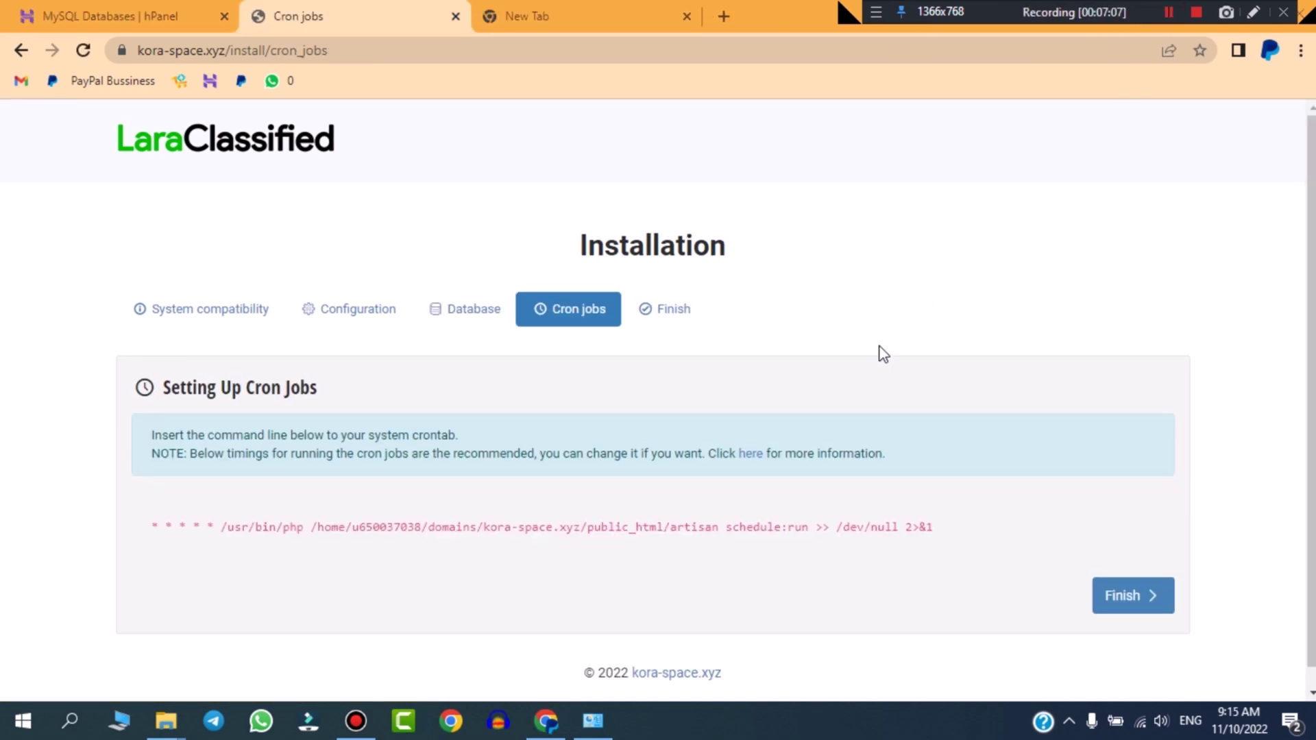
click(1146, 604)
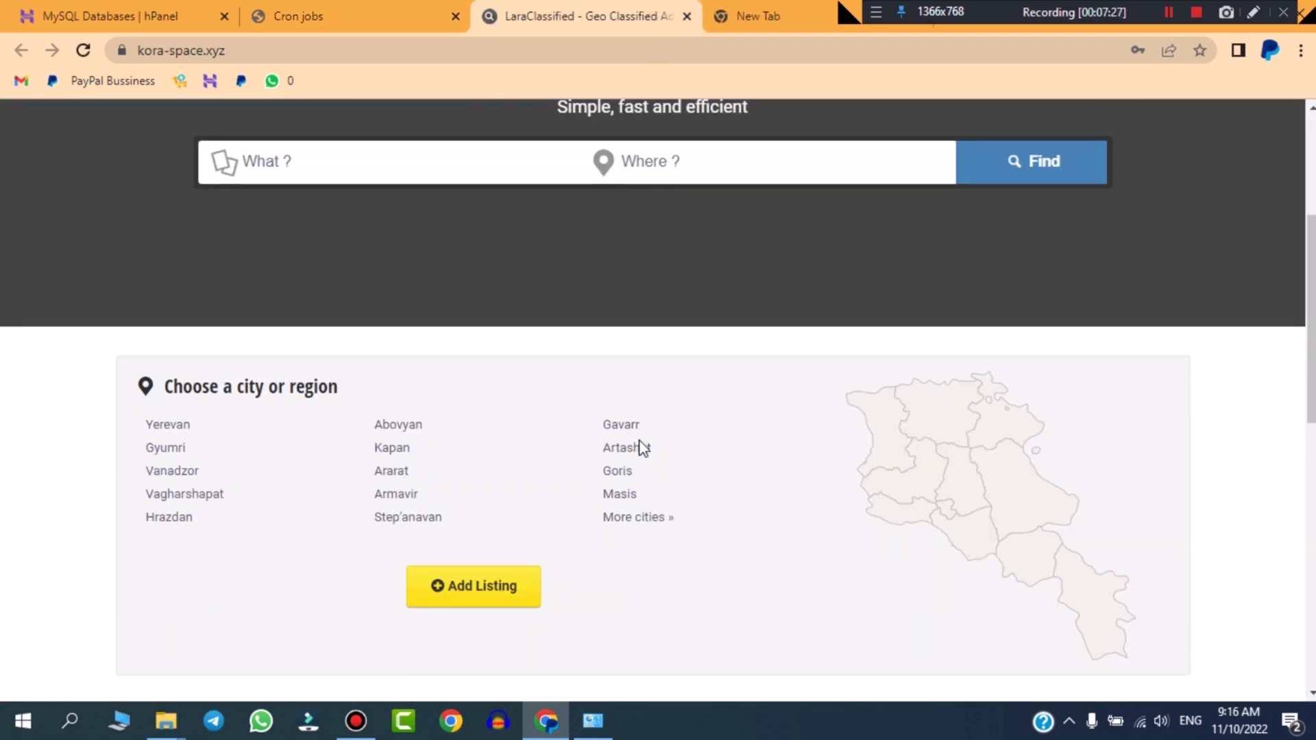
scroll(643, 449, down, 5)
Open the Electronics category on the live site, then return to the installation finish tab.
click(583, 384)
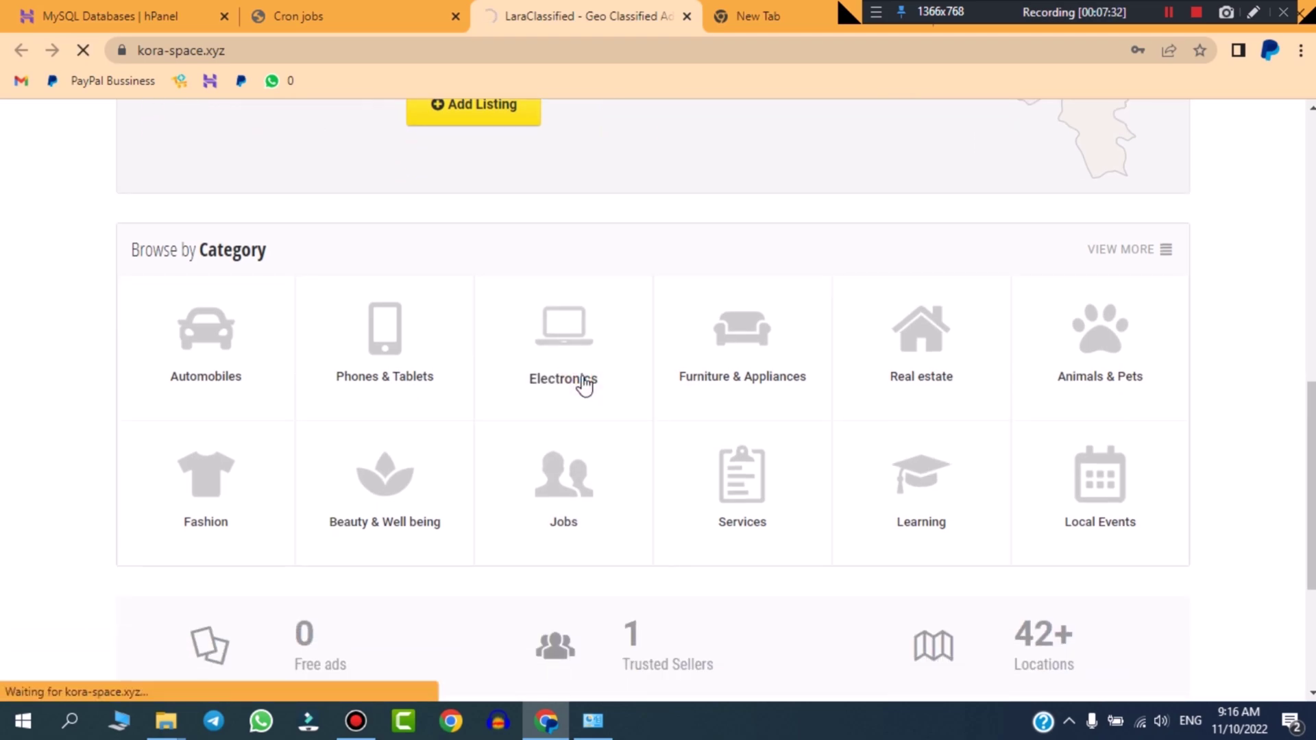
scroll(582, 381, down, 2)
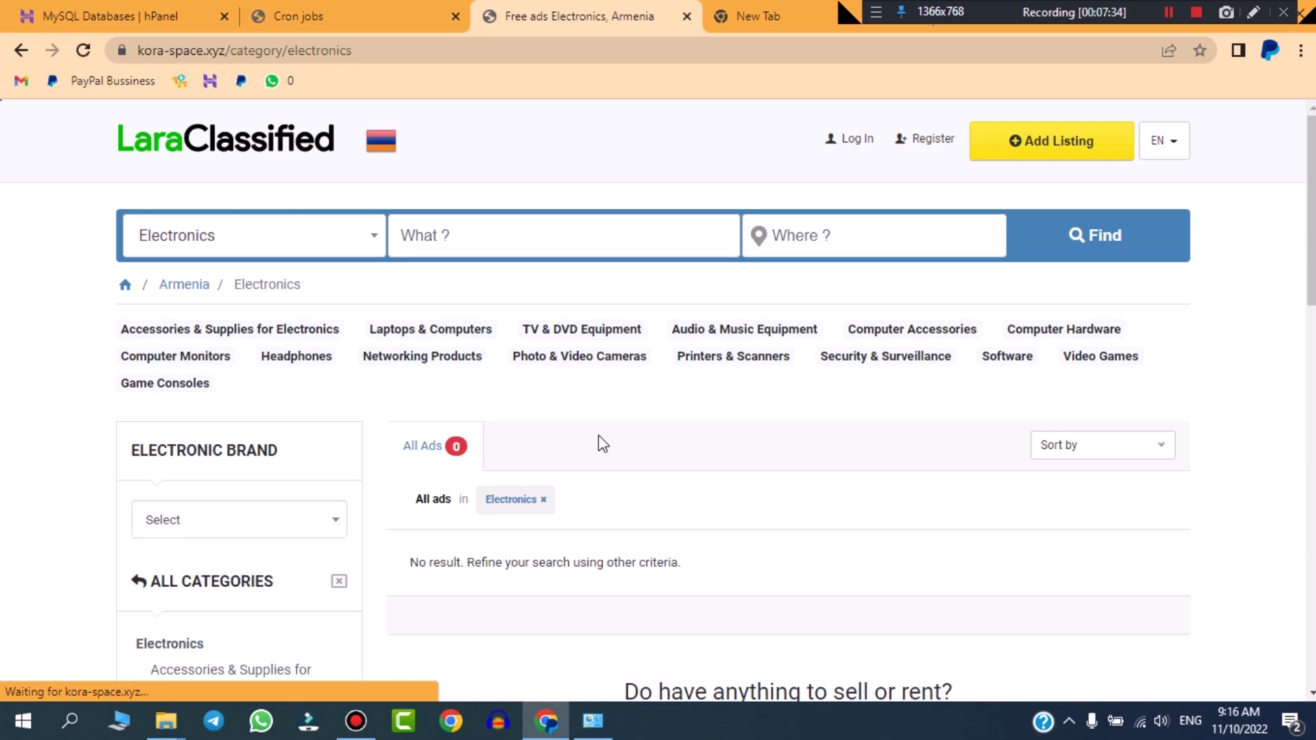
scroll(607, 448, down, 2)
scroll(608, 449, up, 2)
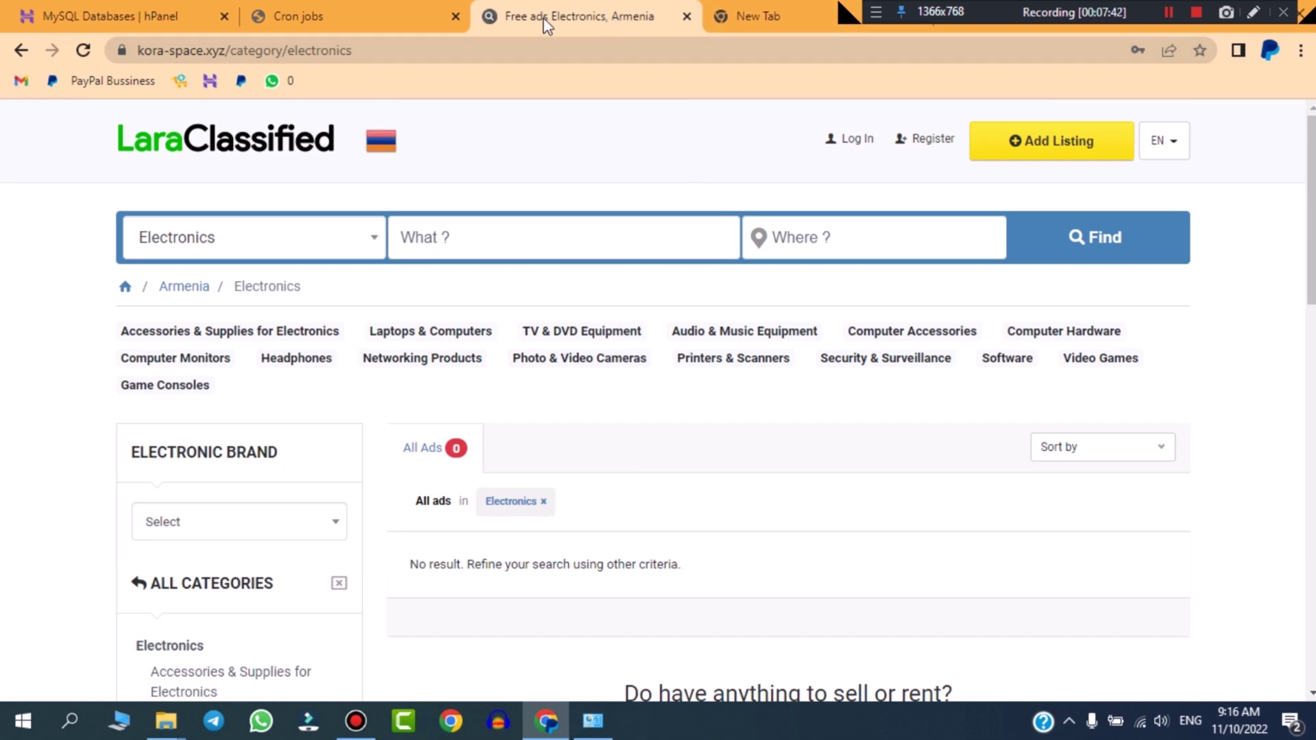
click(365, 13)
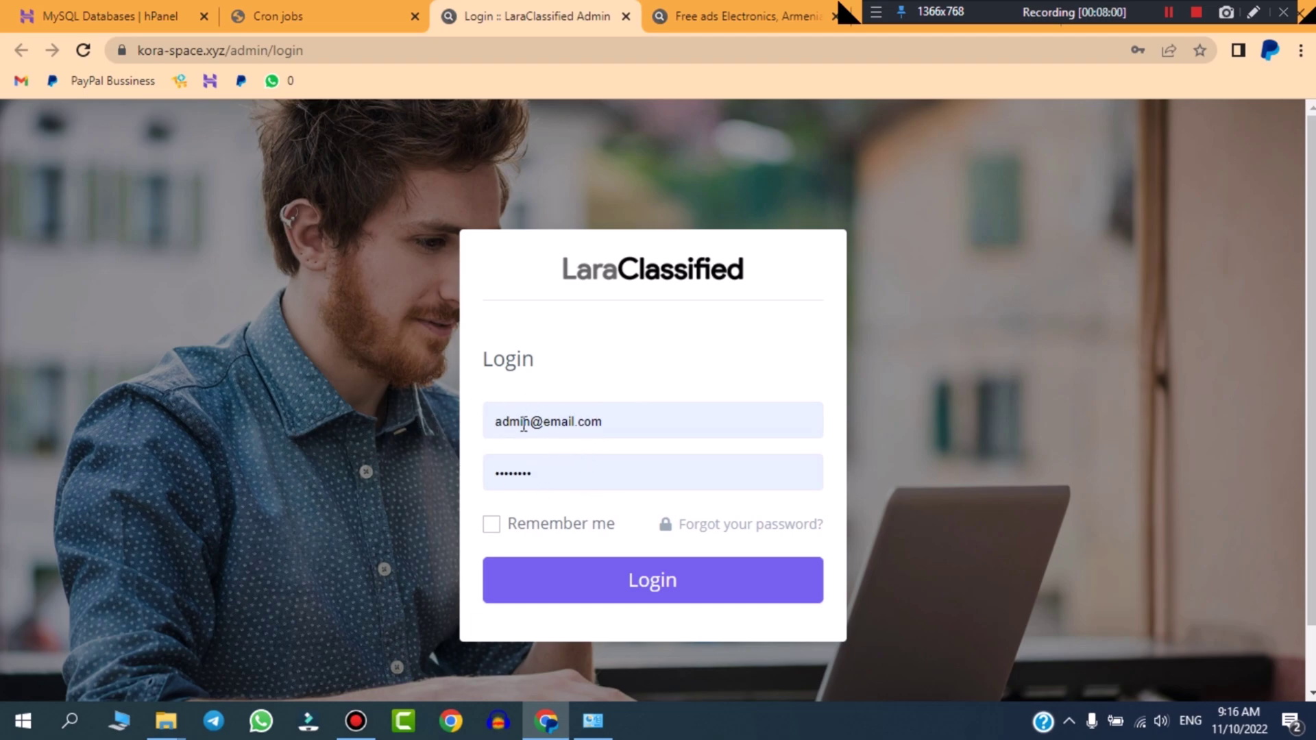
Fix the admin email's domain, retype the password, and log in to the admin panel.
double_click(553, 423)
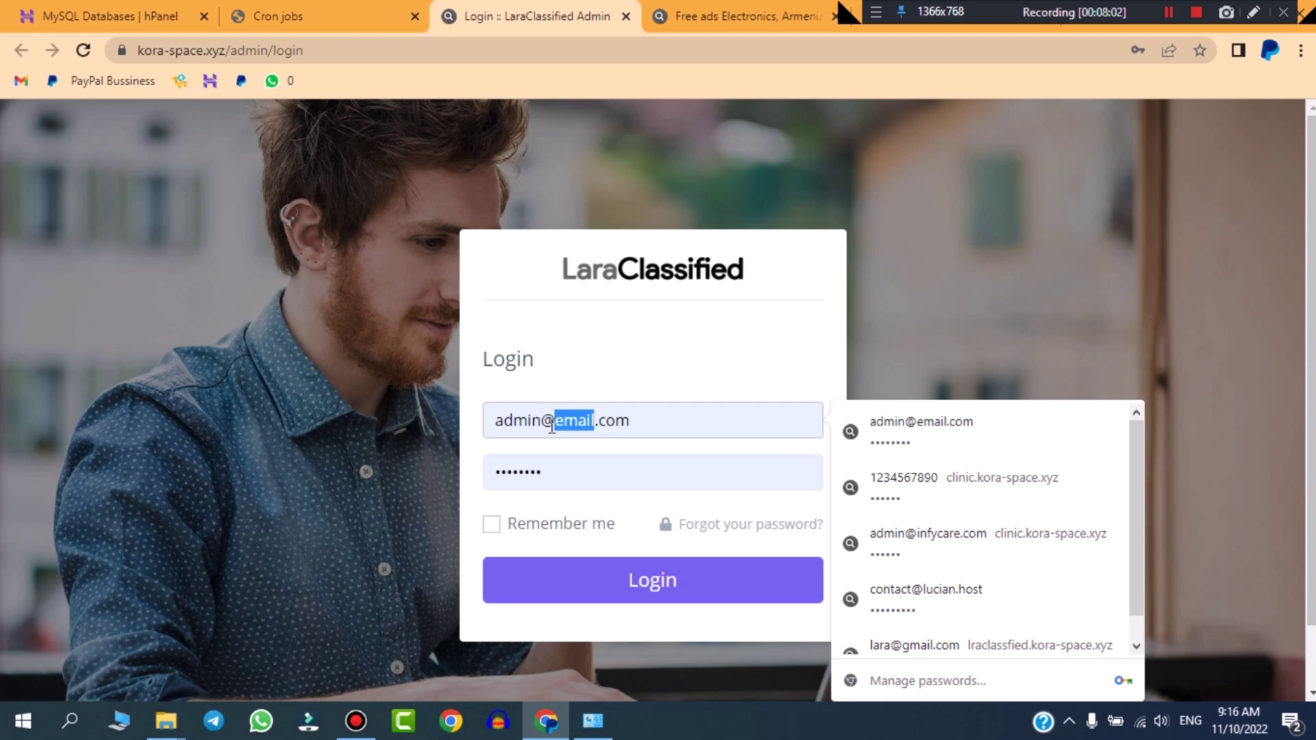
text(gmail)
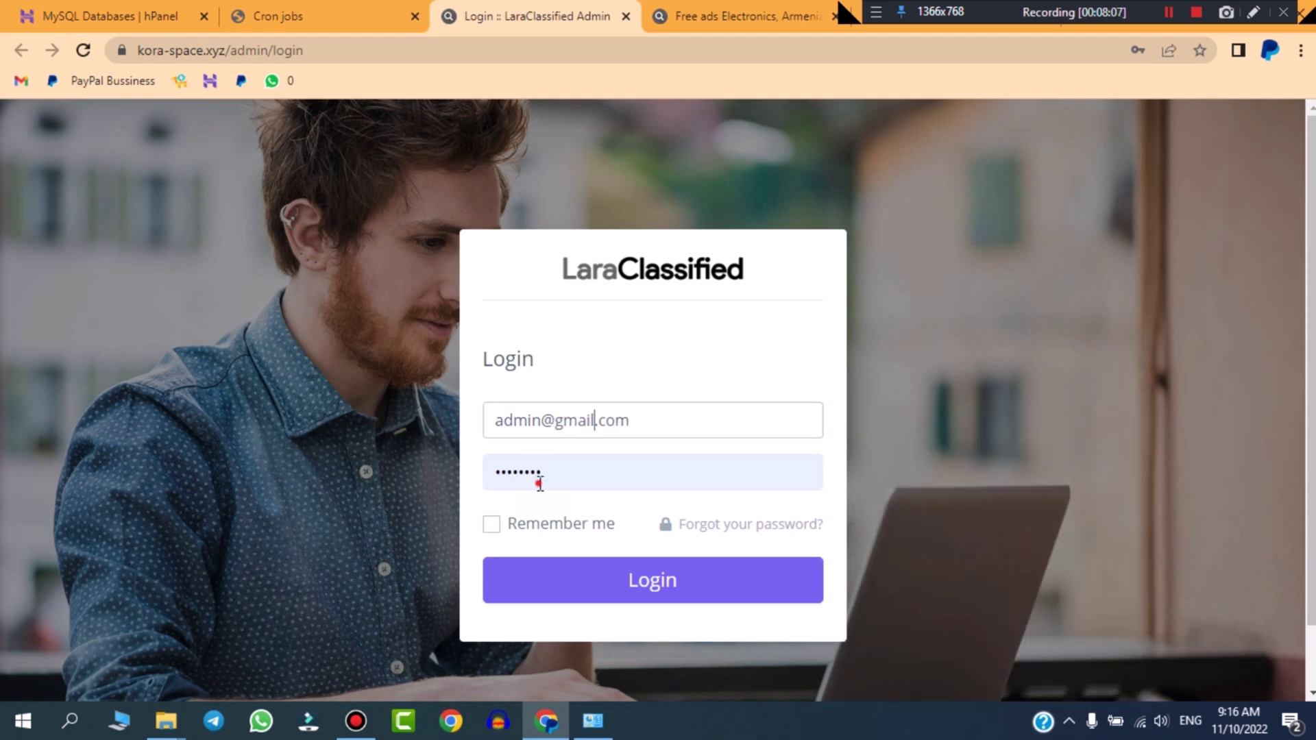
double_click(536, 478)
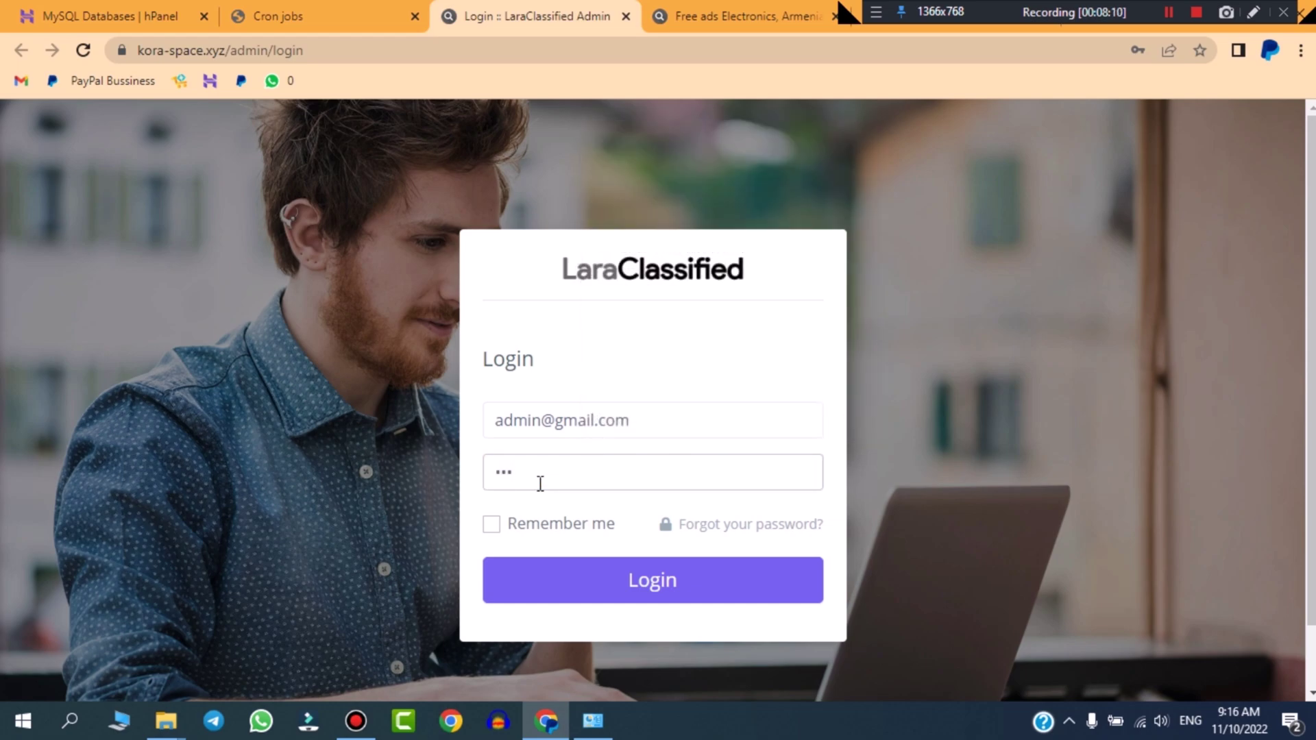
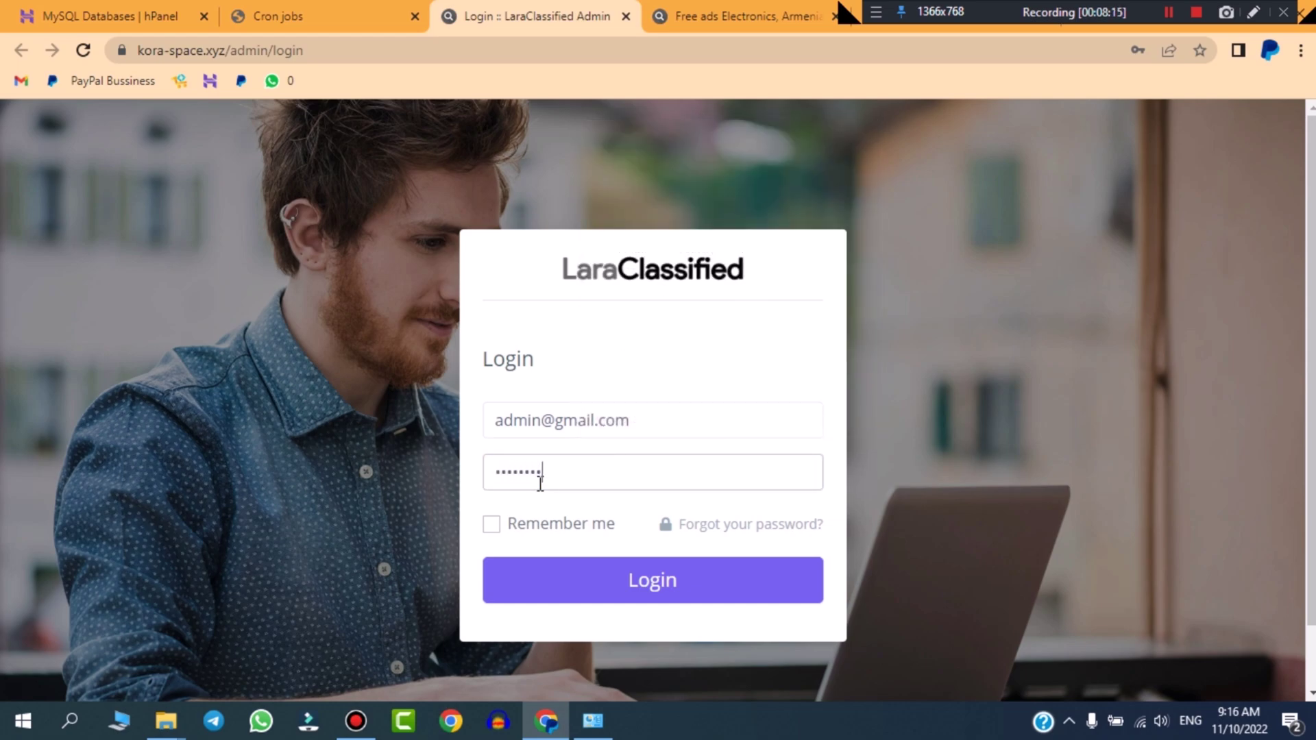
click(586, 588)
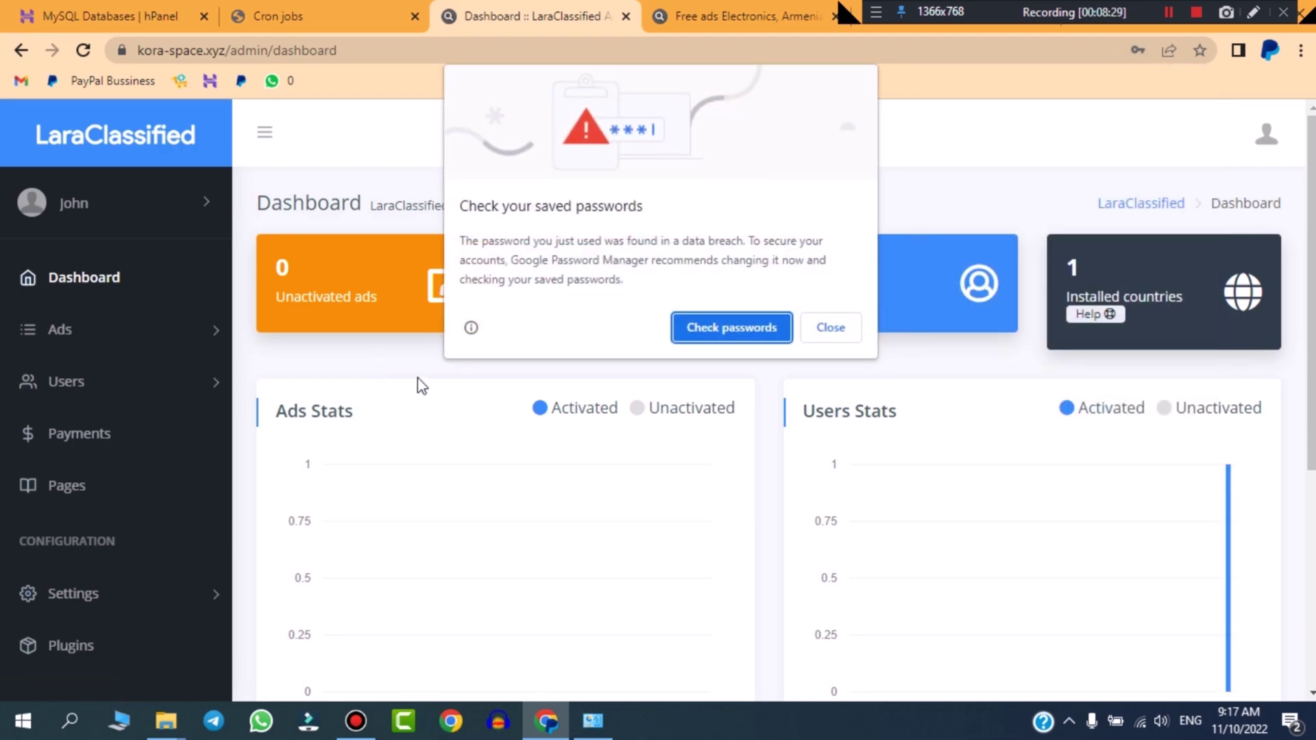
Close Chrome's 'Check your saved passwords' breached-password popup.
click(830, 332)
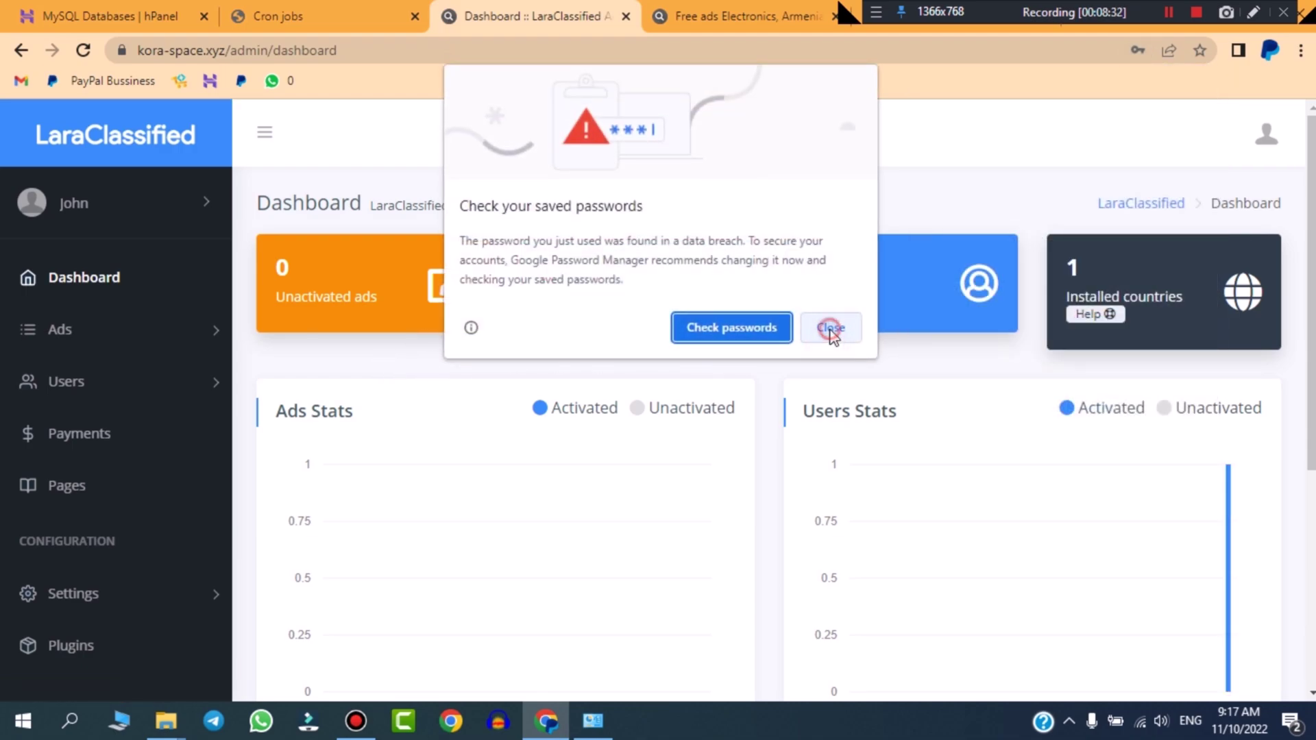